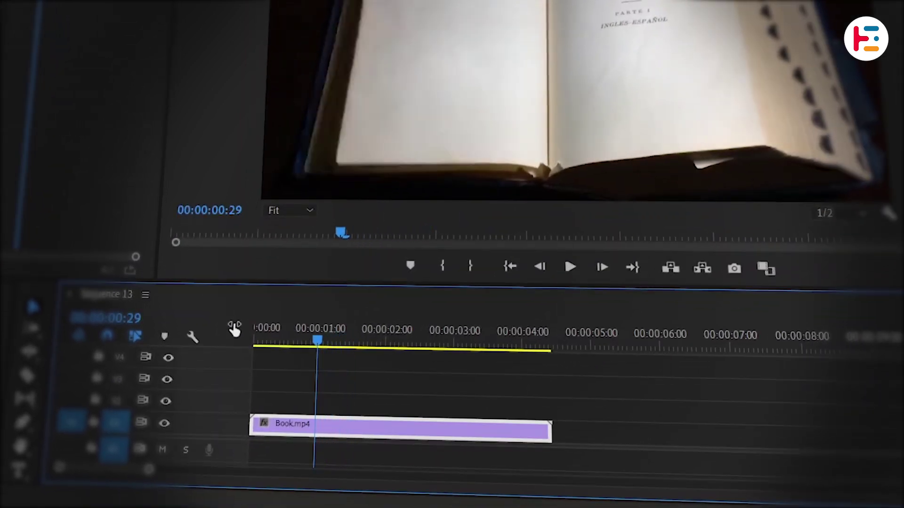
Insert a frame hold segment in Book.mp4 at 00:00:00:29 and delete the clip portion that follows the held frame
{"action": "right_click", "coordinate": [324, 426]}
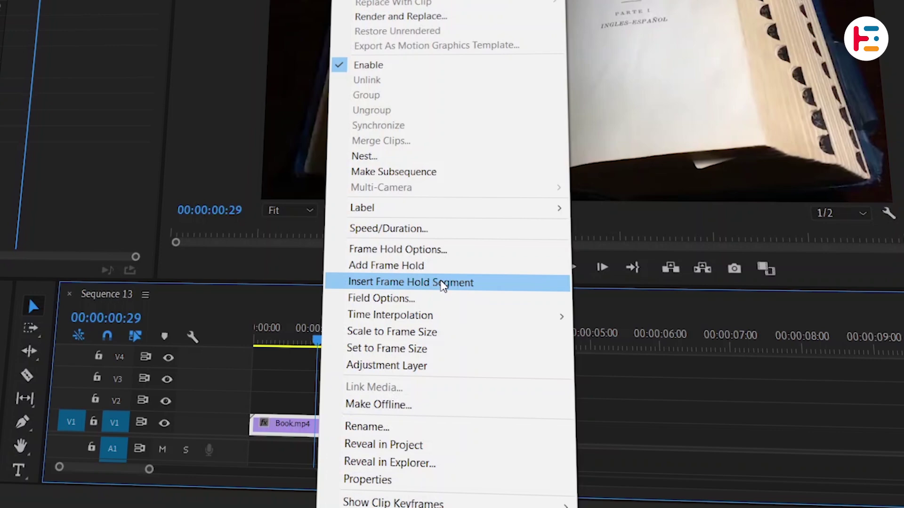
{"action": "left_click", "coordinate": [441, 282]}
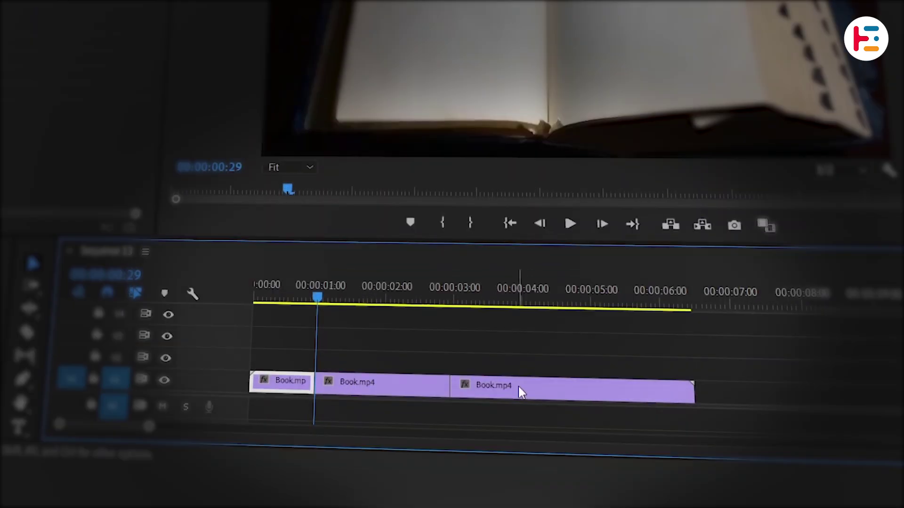
{"action": "key", "text": "Delete"}
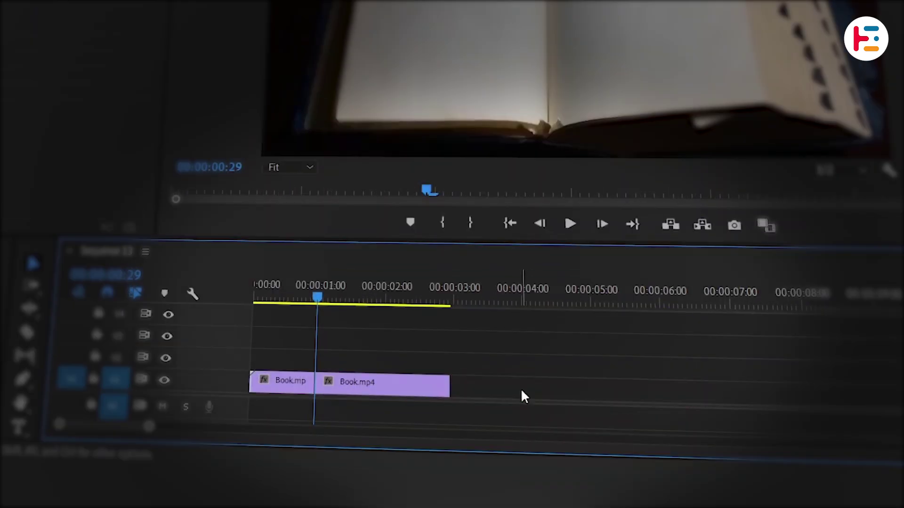
{"action": "key", "text": "space"}
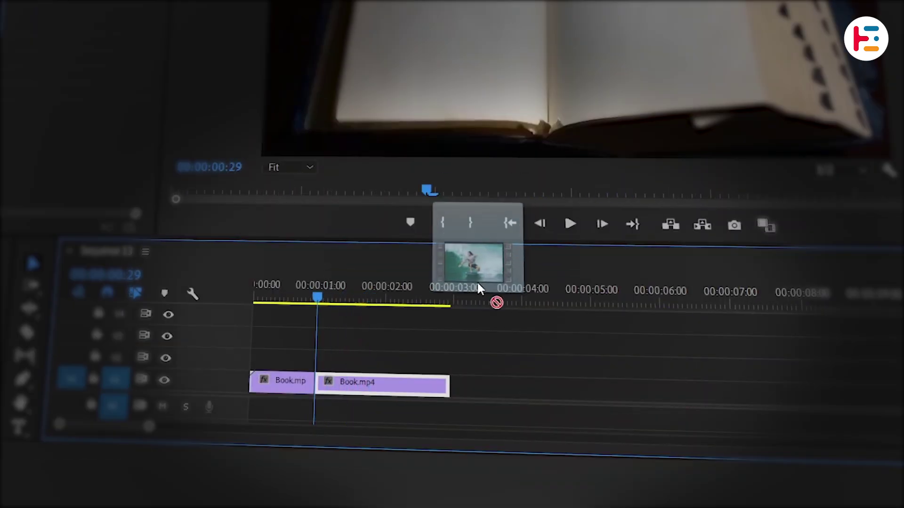
Split Surfing.mp4 at 00:00:02:19 and open the frame hold options for its first segment
{"action": "left_click_drag", "start_coordinate": [478, 287], "coordinate": [423, 369]}
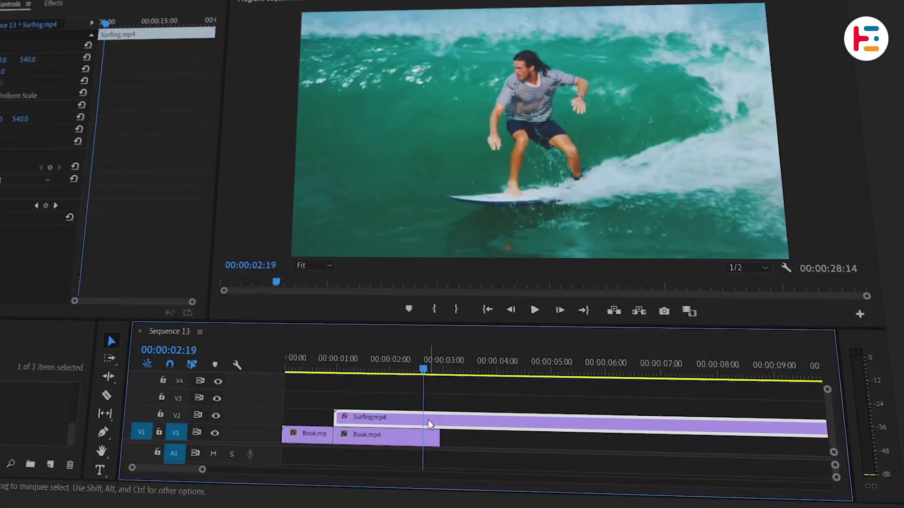
{"action": "key", "text": "ctrl+k"}
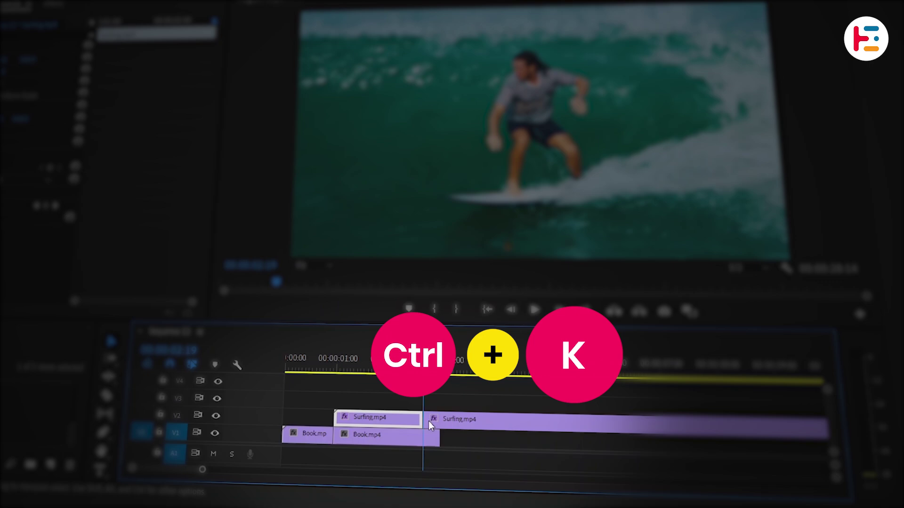
{"action": "right_click", "coordinate": [411, 417]}
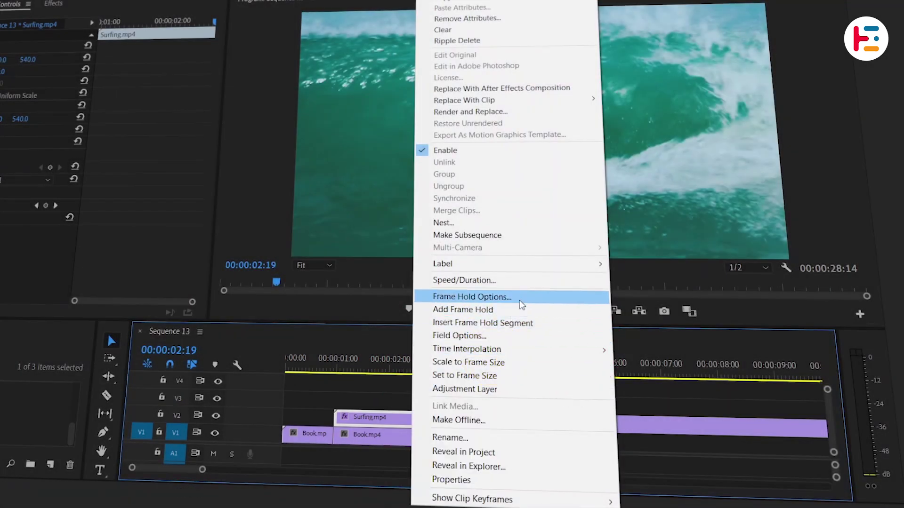
{"action": "left_click", "coordinate": [521, 301]}
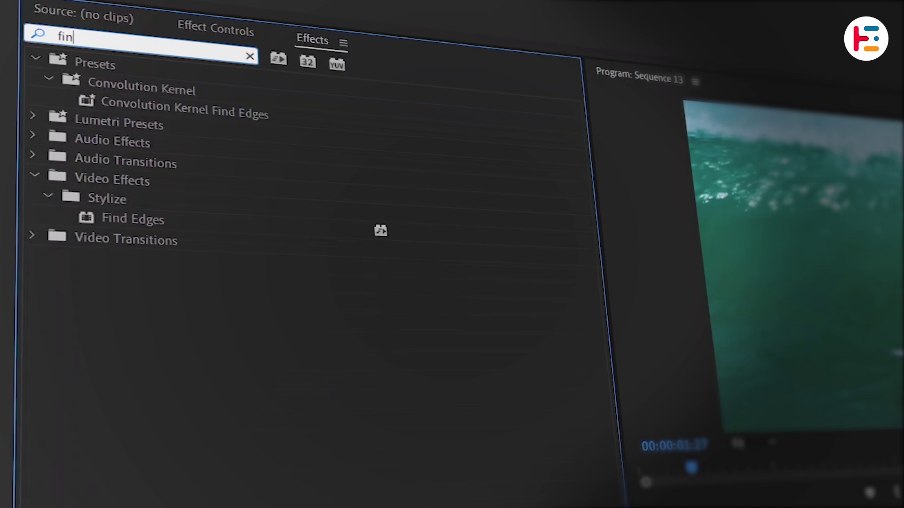
Apply the Find Edges and Lumetri Color video effects to the first Surfing.mp4 segment
{"action": "double_click", "coordinate": [133, 219]}
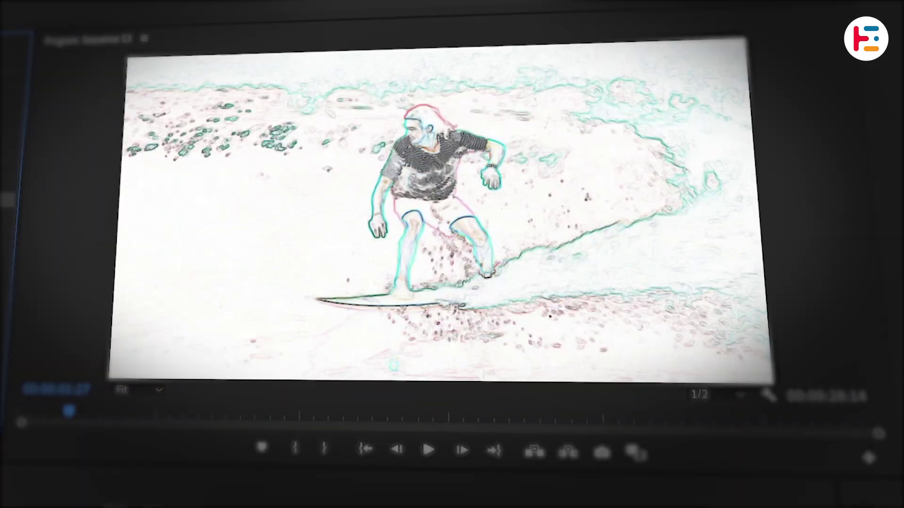
{"action": "type", "text": "Lumetri colo"}
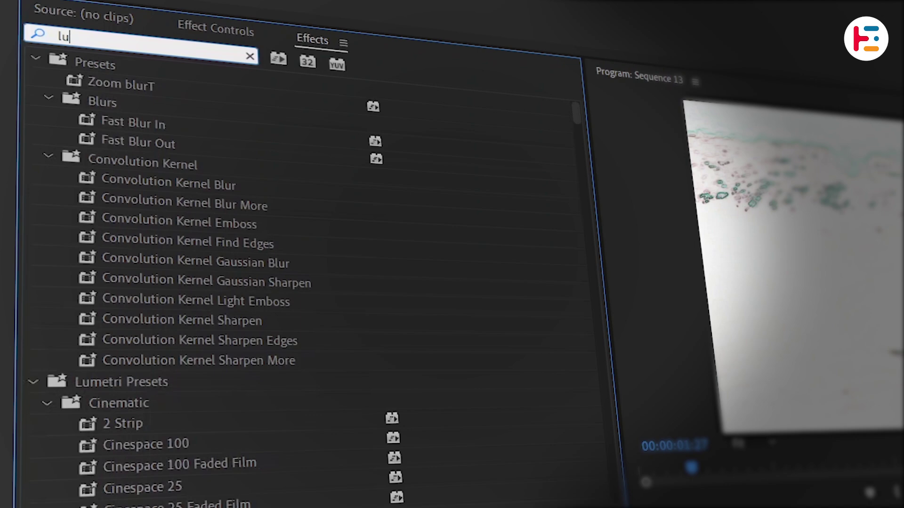
{"action": "left_click", "coordinate": [177, 180]}
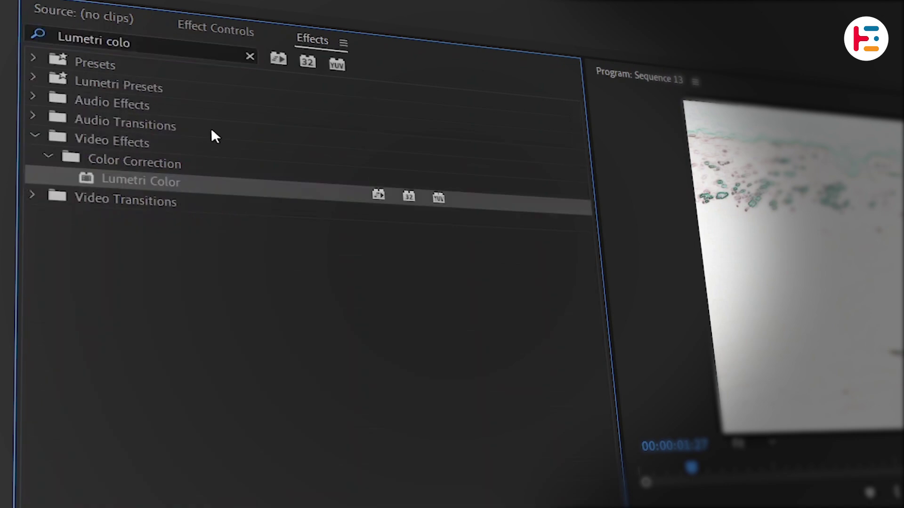
In the segment's Lumetri Color basic correction, set Saturation to 0 and Highlights to -100
{"action": "left_click", "coordinate": [222, 28]}
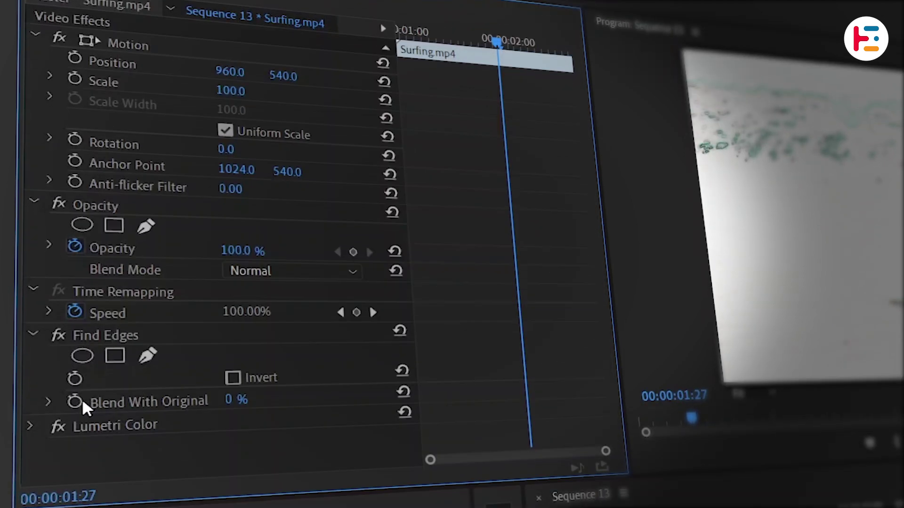
{"action": "scroll", "coordinate": [379, 267], "scroll_direction": "down", "scroll_amount": 5}
{"action": "left_click", "coordinate": [59, 338]}
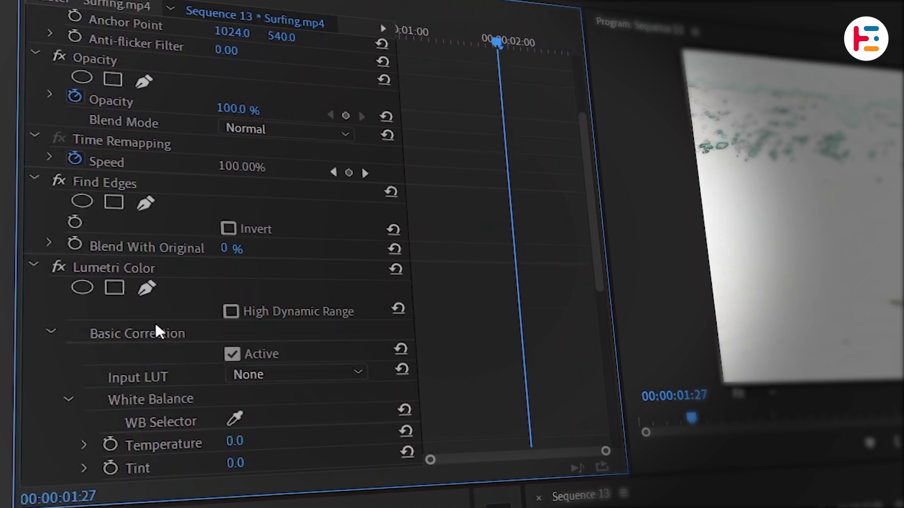
{"action": "scroll", "coordinate": [456, 297], "scroll_direction": "down", "scroll_amount": 10}
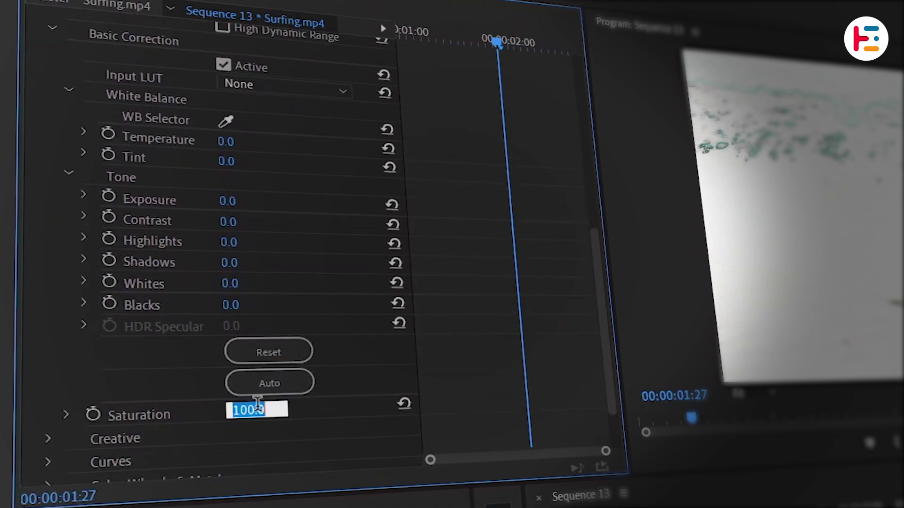
{"action": "left_click", "coordinate": [84, 238]}
{"action": "left_click_drag", "start_coordinate": [234, 280], "coordinate": [149, 285]}
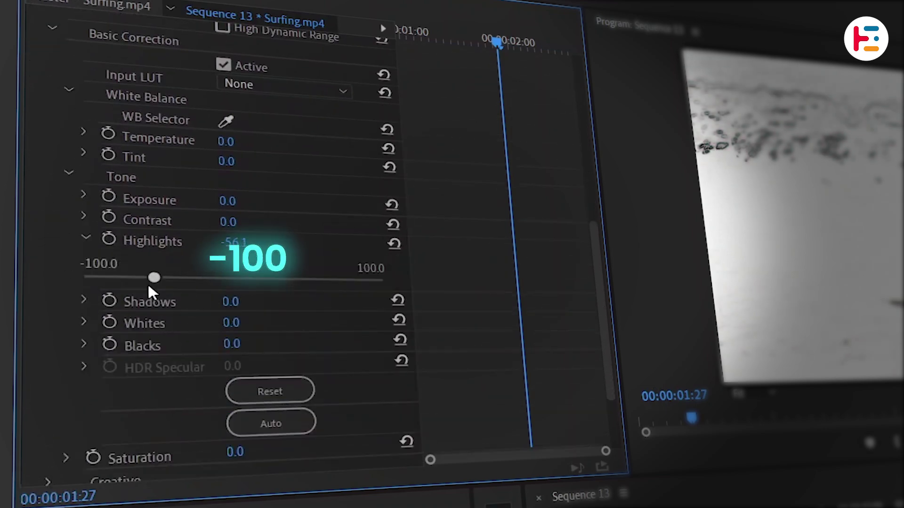
{"action": "left_click_drag", "start_coordinate": [65, 302], "coordinate": [63, 302]}
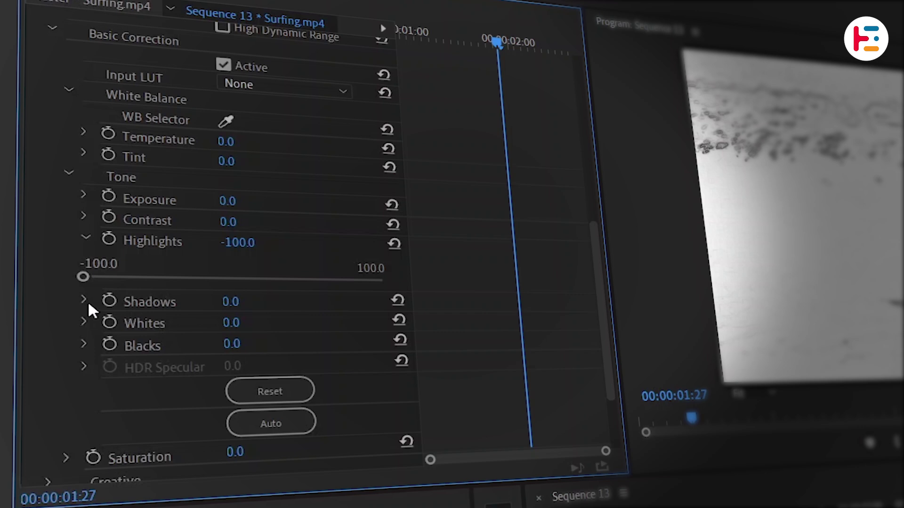
Lower the Shadows in the Lumetri Color tone settings of the first Surfing.mp4 segment
{"action": "left_click", "coordinate": [84, 300]}
{"action": "left_click_drag", "start_coordinate": [231, 339], "coordinate": [223, 340]}
{"action": "left_click_drag", "start_coordinate": [75, 347], "coordinate": [59, 358]}
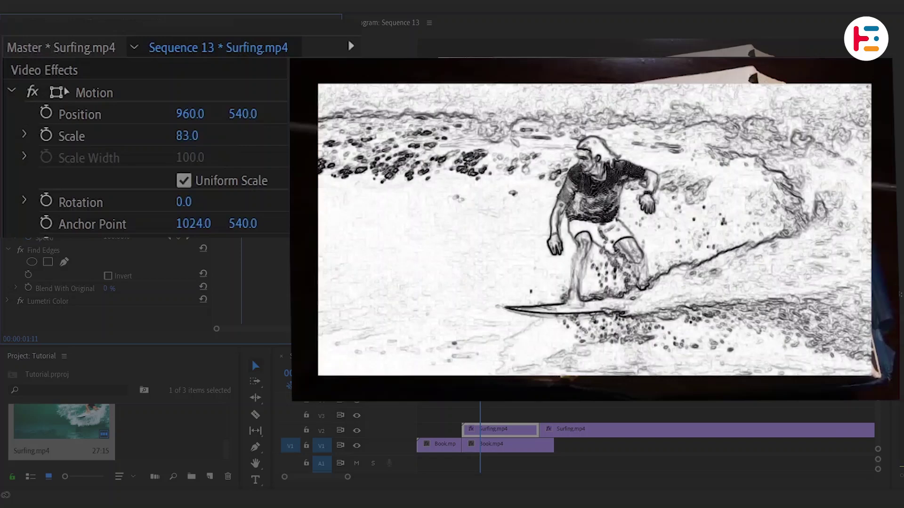
Fit the sketch onto the book's left page with position 595, 521, scale 43 and rotation 96°, and set its blend mode to Multiply
{"action": "left_click_drag", "start_coordinate": [207, 203], "coordinate": [221, 162]}
{"action": "left_click_drag", "start_coordinate": [189, 114], "coordinate": [24, 114]}
{"action": "left_click_drag", "start_coordinate": [243, 114], "coordinate": [230, 114]}
{"action": "left_click_drag", "start_coordinate": [187, 136], "coordinate": [191, 136]}
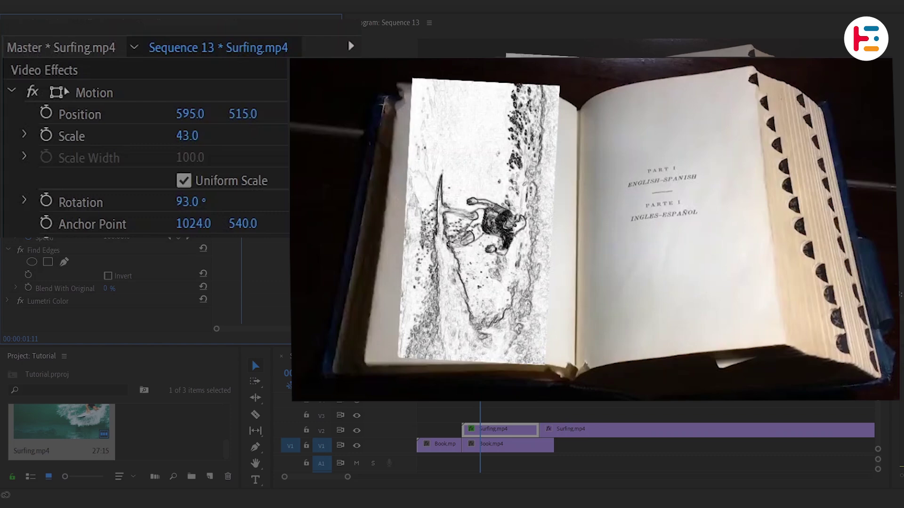
{"action": "left_click_drag", "start_coordinate": [243, 114], "coordinate": [247, 114]}
{"action": "left_click_drag", "start_coordinate": [207, 202], "coordinate": [209, 203]}
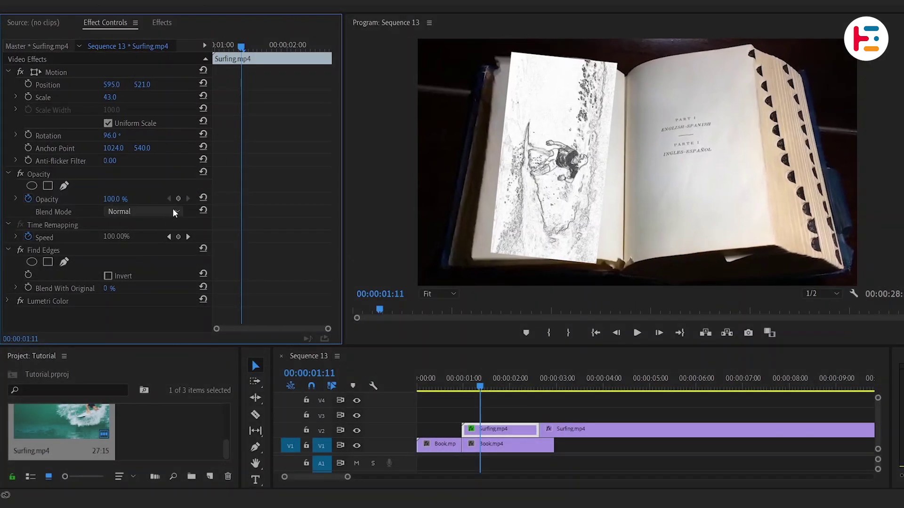
{"action": "left_click", "coordinate": [174, 211]}
{"action": "left_click", "coordinate": [159, 266]}
Shorten the Cross Dissolve at the start of the sketch segment to 10 frames and play back the transition
{"action": "left_click", "coordinate": [456, 374]}
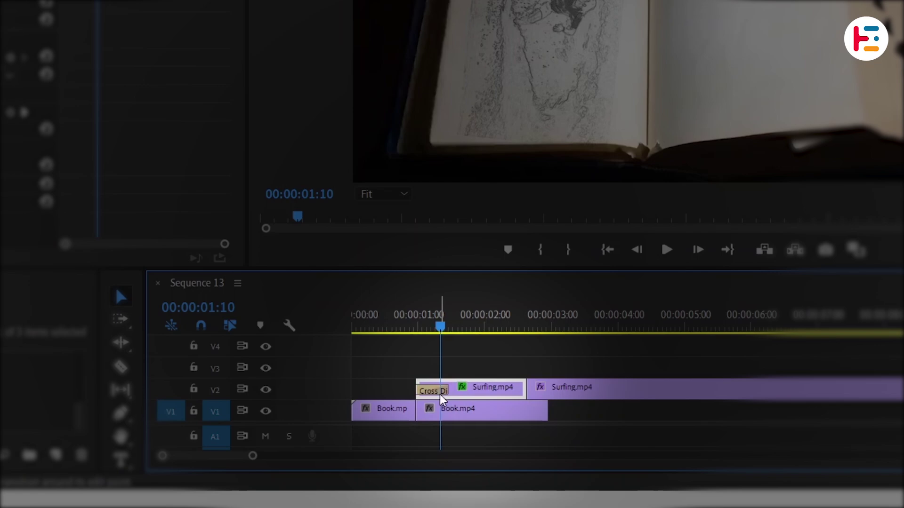
{"action": "left_click_drag", "start_coordinate": [443, 384], "coordinate": [432, 386]}
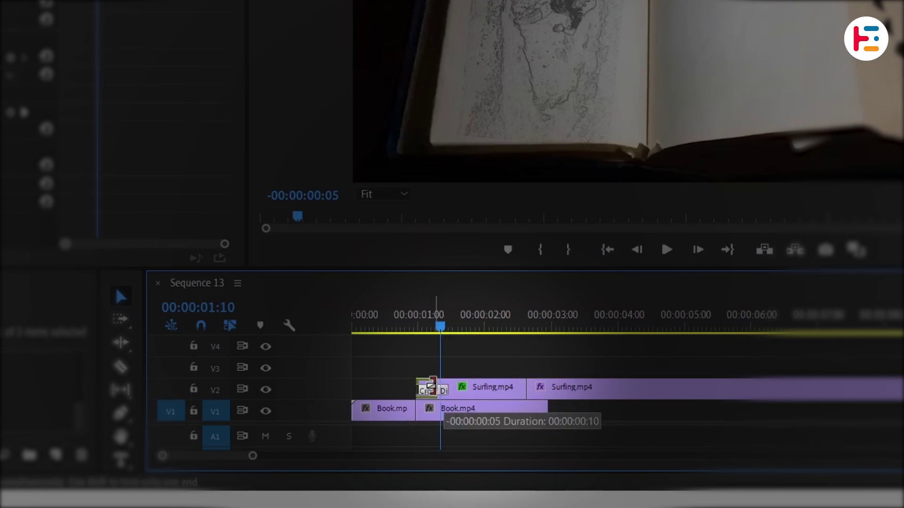
{"action": "left_click", "coordinate": [407, 328]}
{"action": "key", "text": "space"}
{"action": "key", "text": "space"}
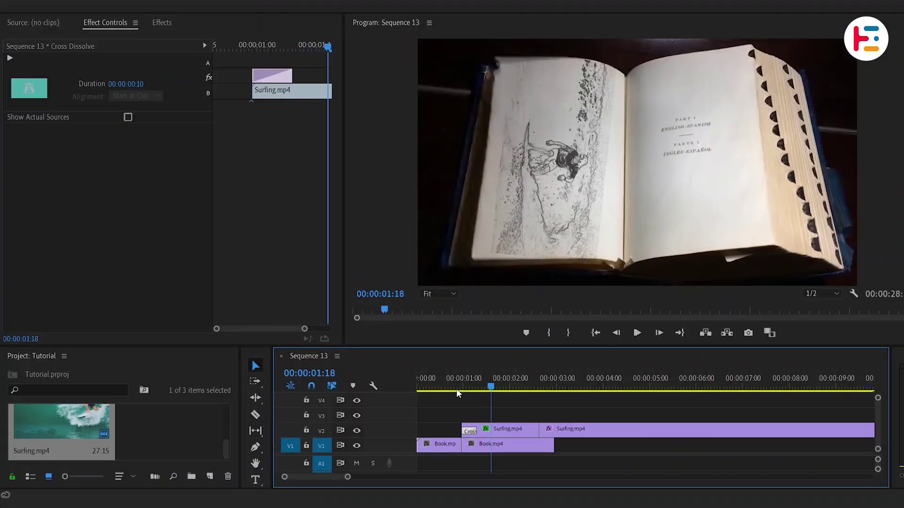
Add a 4-point polygon opacity mask to the sketch segment and fit its corners to the book's left page
{"action": "left_click", "coordinate": [478, 437]}
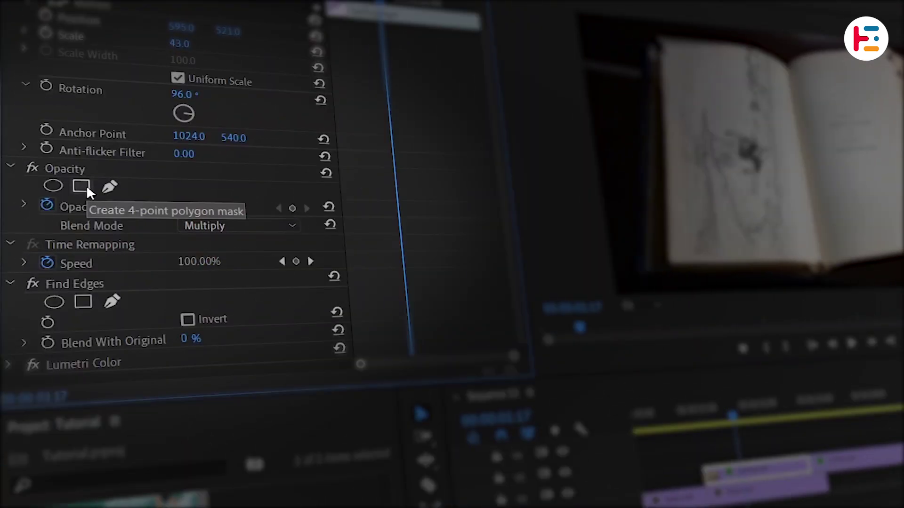
{"action": "left_click", "coordinate": [86, 185]}
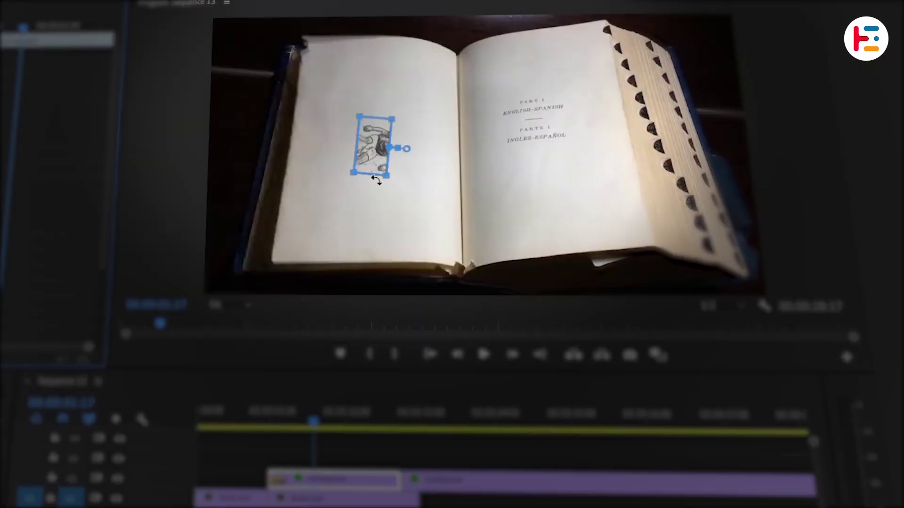
{"action": "left_click_drag", "start_coordinate": [353, 172], "coordinate": [273, 258]}
{"action": "left_click_drag", "start_coordinate": [387, 175], "coordinate": [455, 258]}
{"action": "left_click_drag", "start_coordinate": [392, 119], "coordinate": [451, 58]}
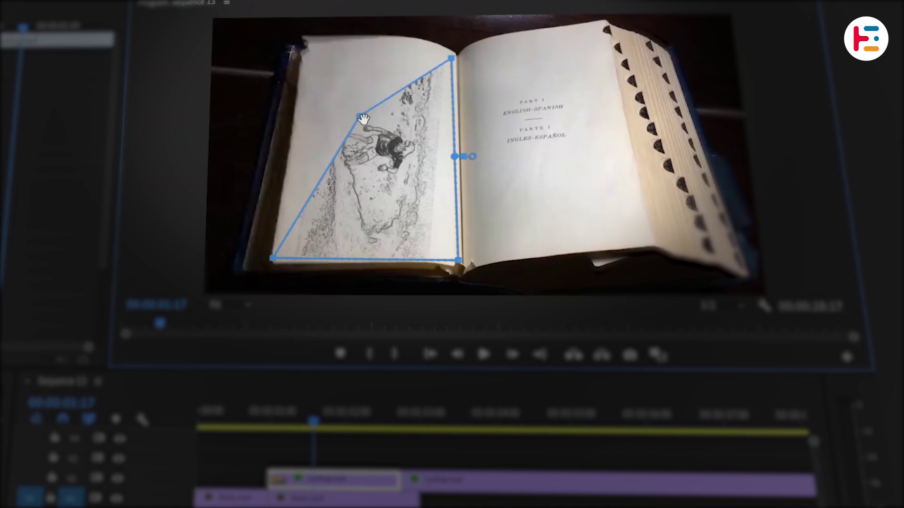
{"action": "left_click_drag", "start_coordinate": [360, 115], "coordinate": [322, 57]}
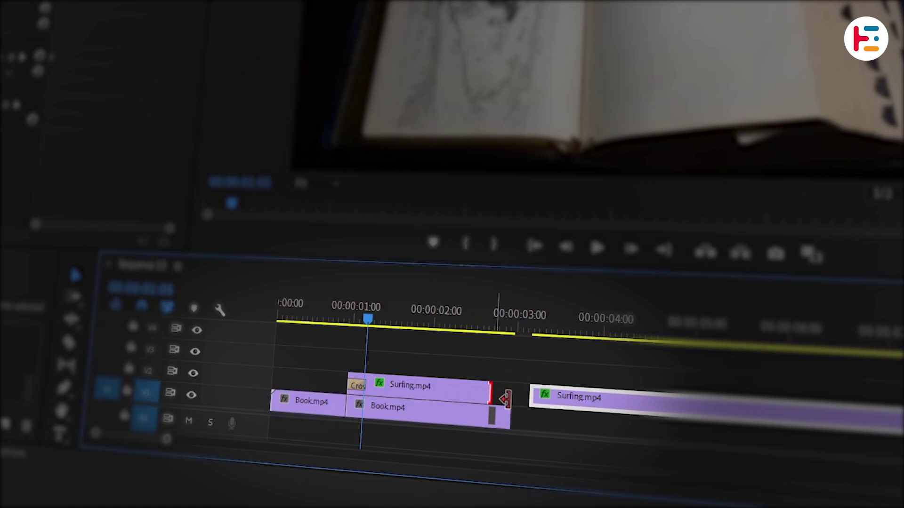
Extend the sketch segment to the end of Book.mp4 and nest it with both Book.mp4 clips as "Drawing Sketch"
{"action": "left_click_drag", "start_coordinate": [492, 399], "coordinate": [510, 400]}
{"action": "left_click_drag", "start_coordinate": [299, 368], "coordinate": [401, 426]}
{"action": "right_click", "coordinate": [398, 388]}
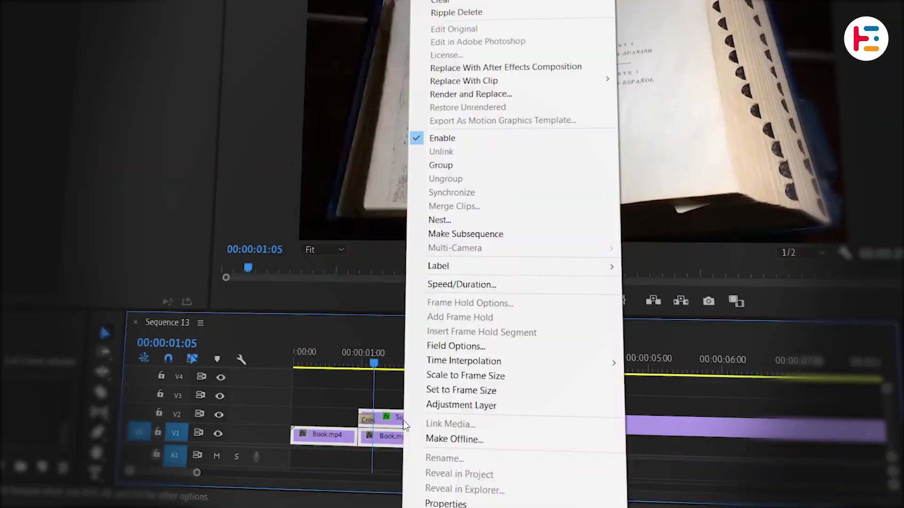
{"action": "left_click", "coordinate": [509, 219]}
{"action": "type", "text": "Drawing Sketch"}
{"action": "key", "text": "Return"}
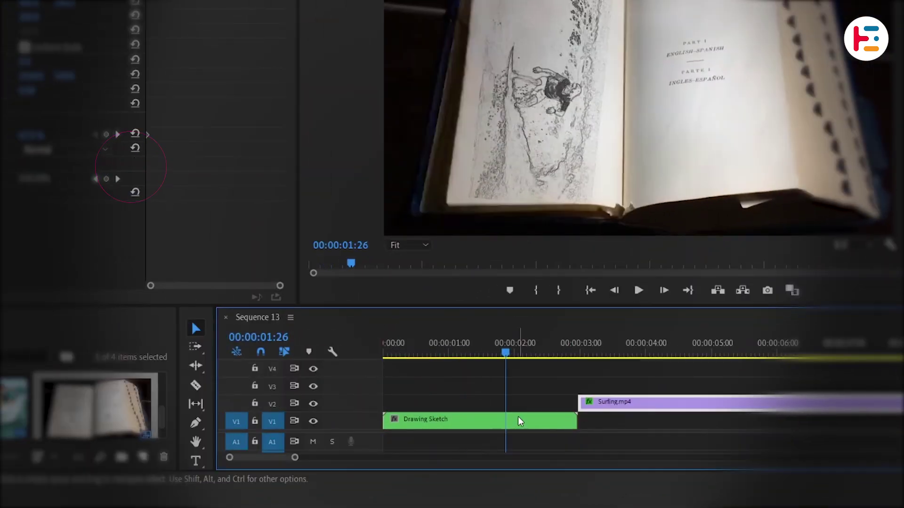
Add Position, Scale and Rotation keyframes to the Drawing Sketch nest at 00:00:01:27 and expand these properties' graphs
{"action": "left_click", "coordinate": [518, 416]}
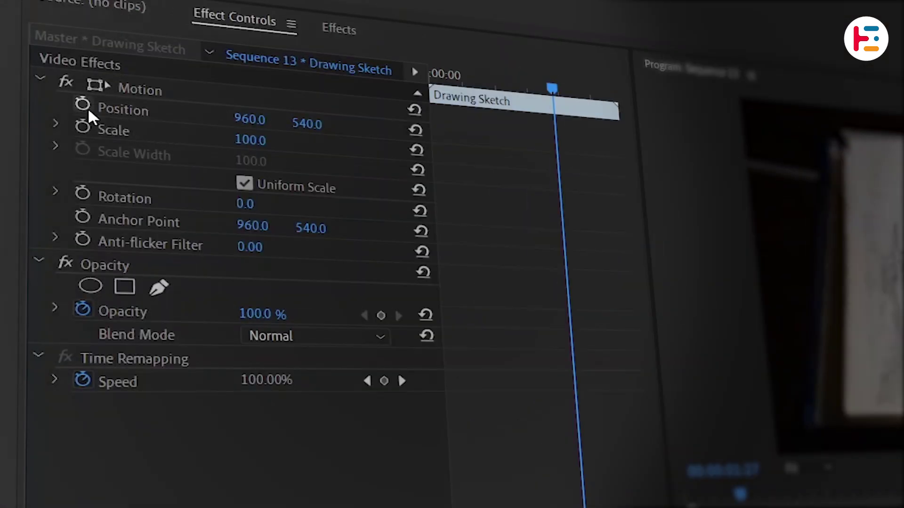
{"action": "left_click", "coordinate": [83, 104]}
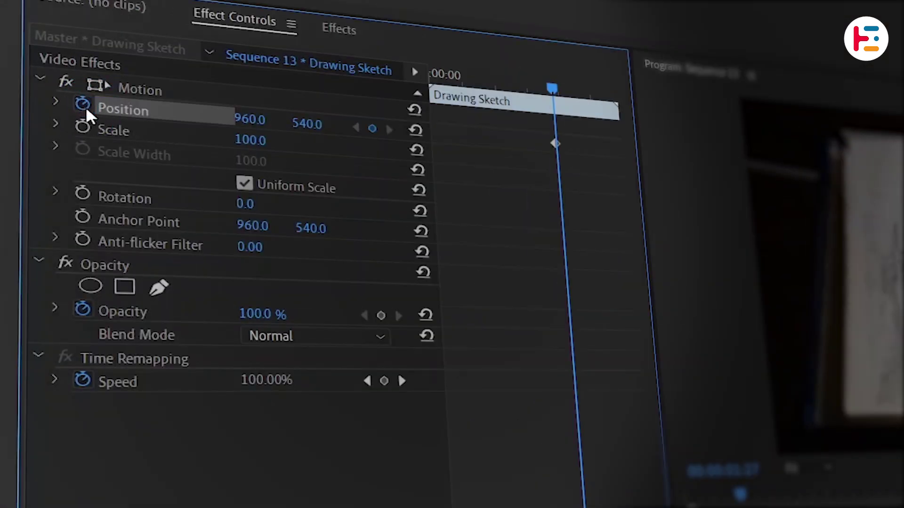
{"action": "left_click", "coordinate": [83, 126]}
{"action": "left_click", "coordinate": [83, 193]}
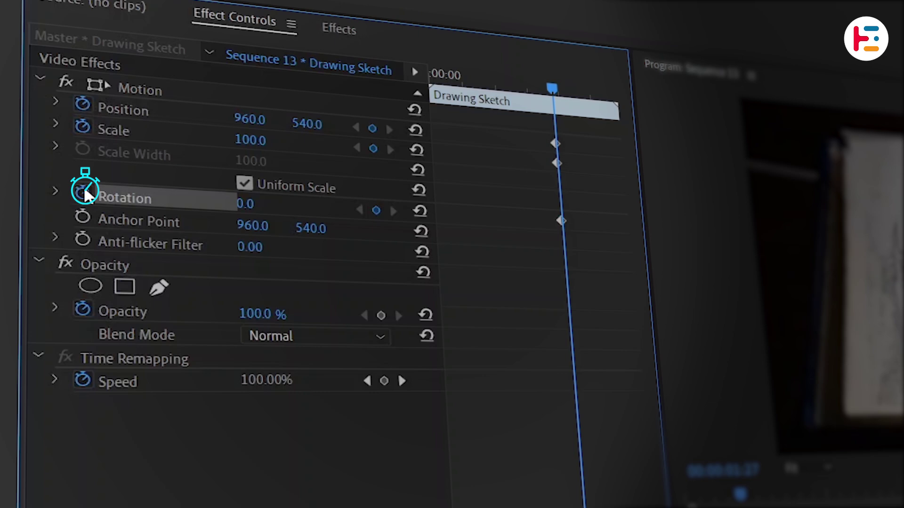
{"action": "left_click", "coordinate": [56, 191]}
{"action": "left_click", "coordinate": [56, 124]}
{"action": "left_click", "coordinate": [55, 101]}
{"action": "key", "text": "space"}
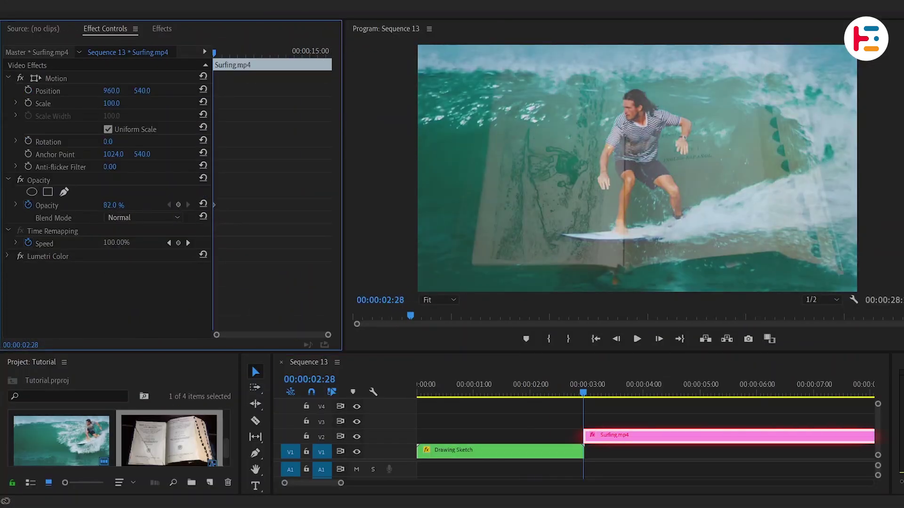
At 00:00:02:28, match the Drawing Sketch nest to the surfing footage with rotation -91°, scale 225 and position 982, -258
{"action": "left_click", "coordinate": [537, 452]}
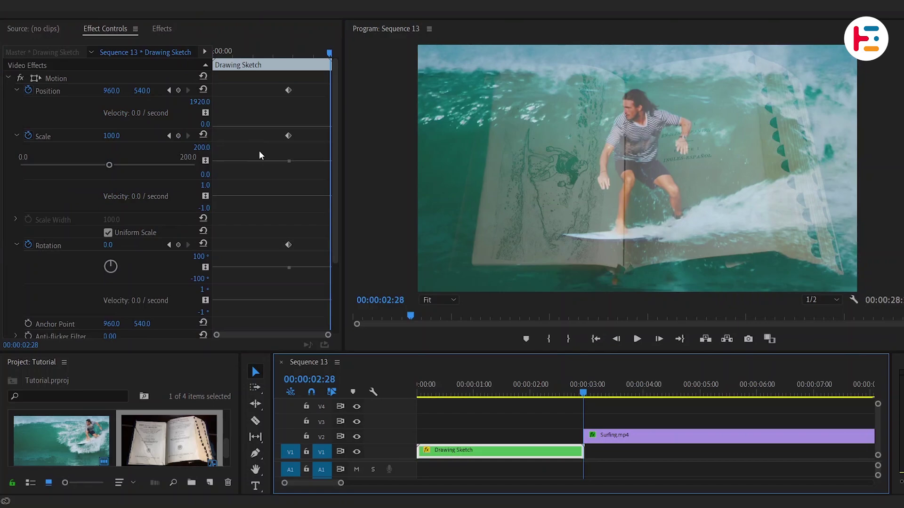
{"action": "left_click_drag", "start_coordinate": [140, 316], "coordinate": [75, 316]}
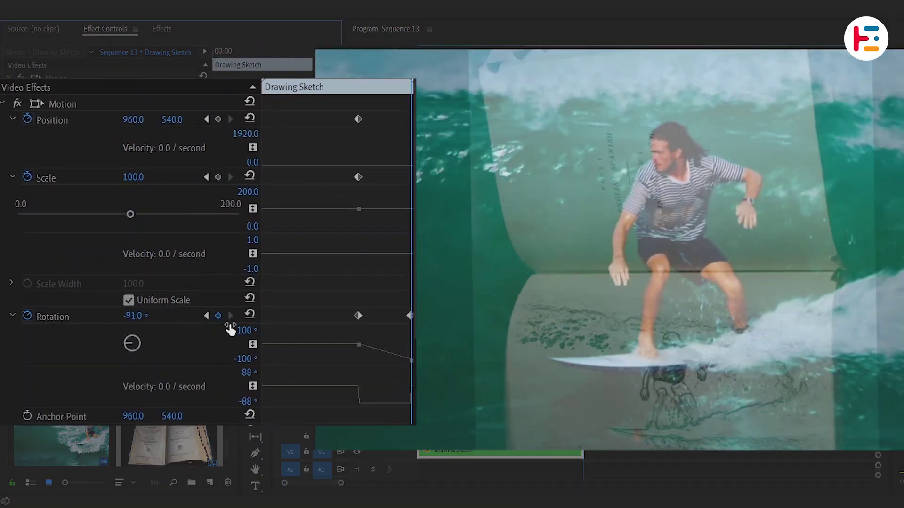
{"action": "left_click_drag", "start_coordinate": [133, 177], "coordinate": [222, 177]}
{"action": "left_click_drag", "start_coordinate": [172, 119], "coordinate": [5, 120]}
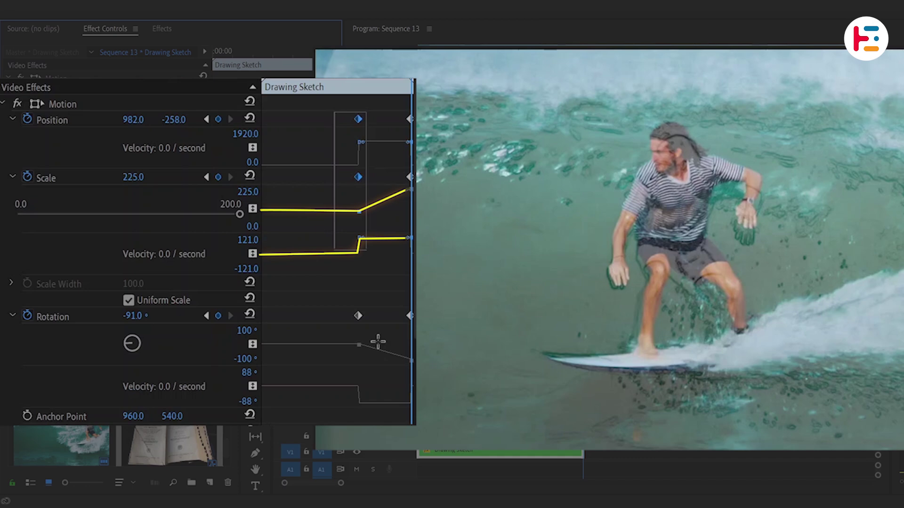
Apply Ease Out temporal interpolation to the first Position, Scale and Rotation keyframes of the Drawing Sketch nest
{"action": "left_click_drag", "start_coordinate": [378, 342], "coordinate": [395, 373]}
{"action": "right_click", "coordinate": [359, 120]}
{"action": "mouse_move", "coordinate": [370, 182]}
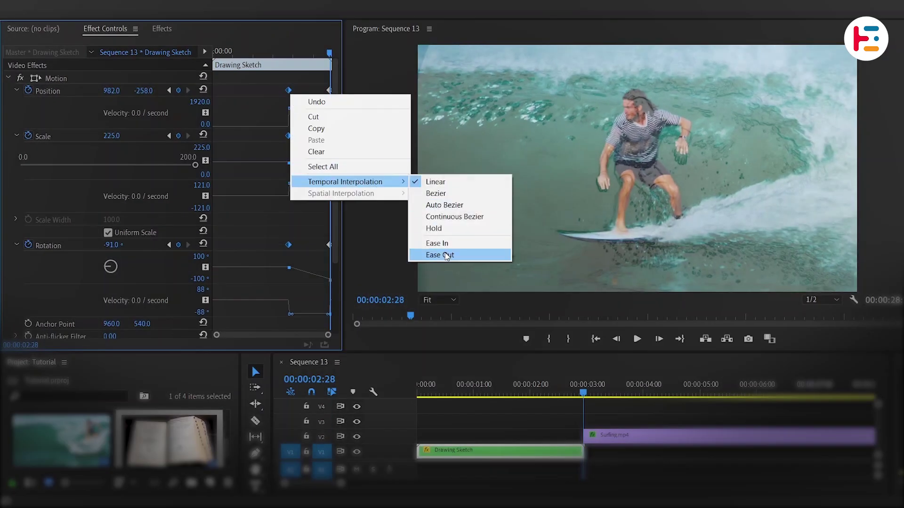
{"action": "left_click", "coordinate": [440, 255]}
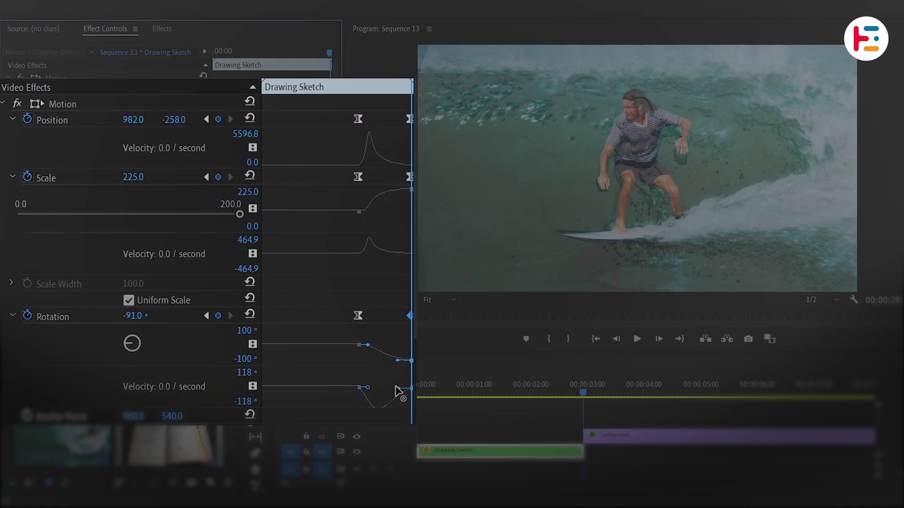
Add Ink Transitions.mp4 above Surfing.mp4, overlapping the end of the Drawing Sketch nest, and key out its white background with Color Key
{"action": "left_click_drag", "start_coordinate": [288, 44], "coordinate": [330, 44]}
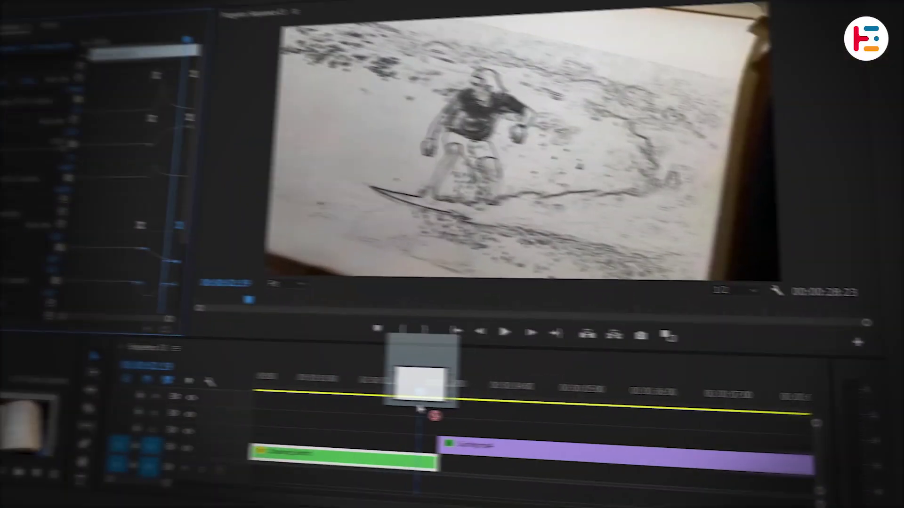
{"action": "mouse_move", "coordinate": [418, 408]}
{"action": "left_mouse_down"}
{"action": "mouse_move", "coordinate": [405, 411]}
{"action": "mouse_move", "coordinate": [397, 487]}
{"action": "mouse_move", "coordinate": [388, 412]}
{"action": "left_mouse_up"}
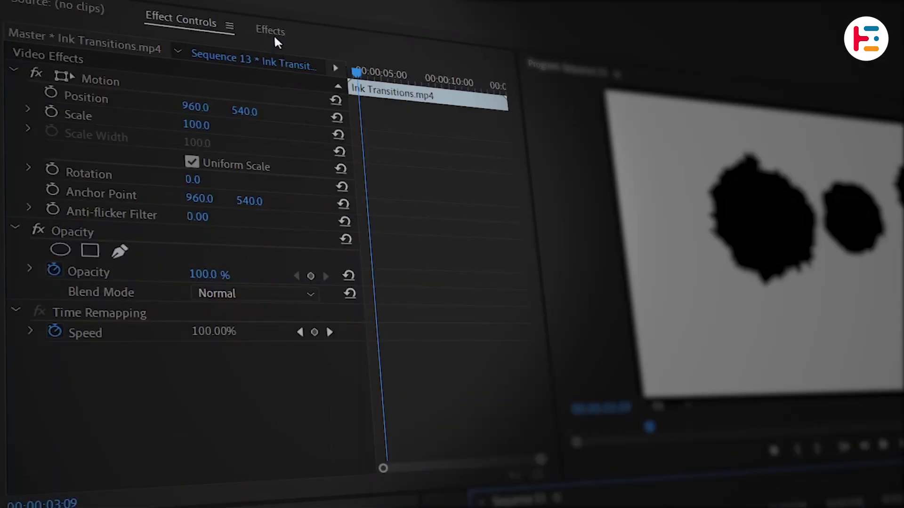
{"action": "left_click", "coordinate": [272, 34]}
{"action": "left_click", "coordinate": [156, 32]}
{"action": "type", "text": "color key"}
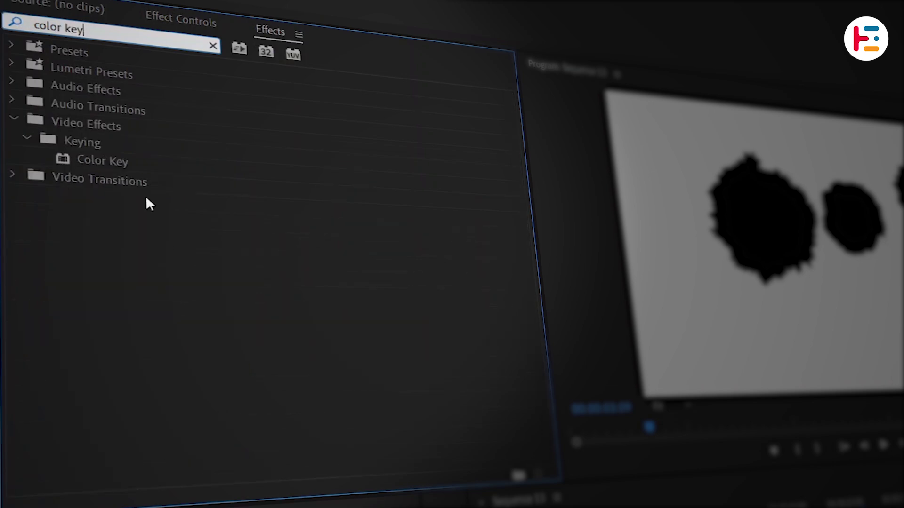
{"action": "left_click", "coordinate": [126, 162]}
{"action": "left_click", "coordinate": [183, 19]}
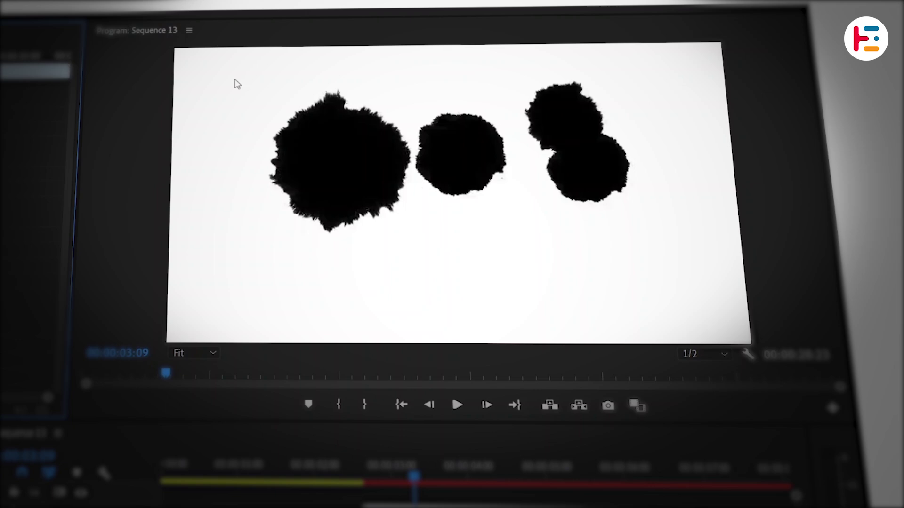
{"action": "left_click", "coordinate": [235, 80]}
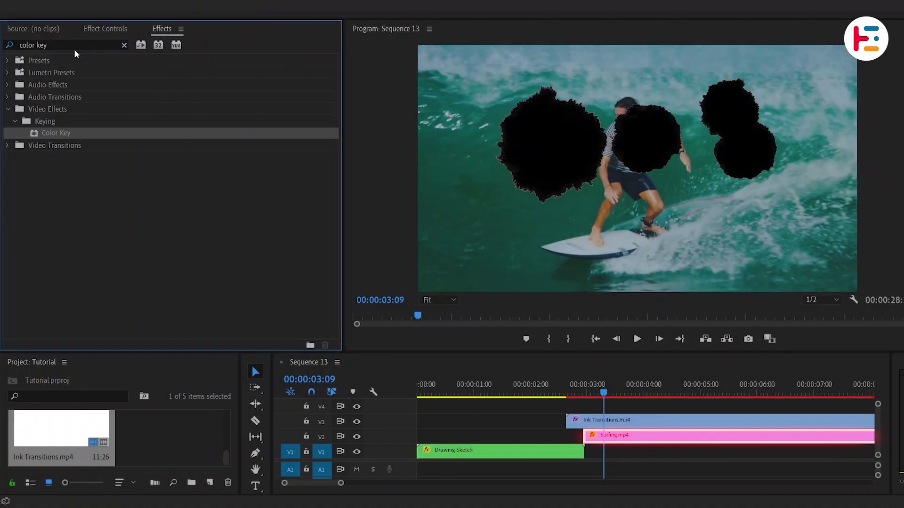
Apply Track Matte Key to Surfing.mp4 and set its Matte to Video 3
{"action": "type", "text": "tra"}
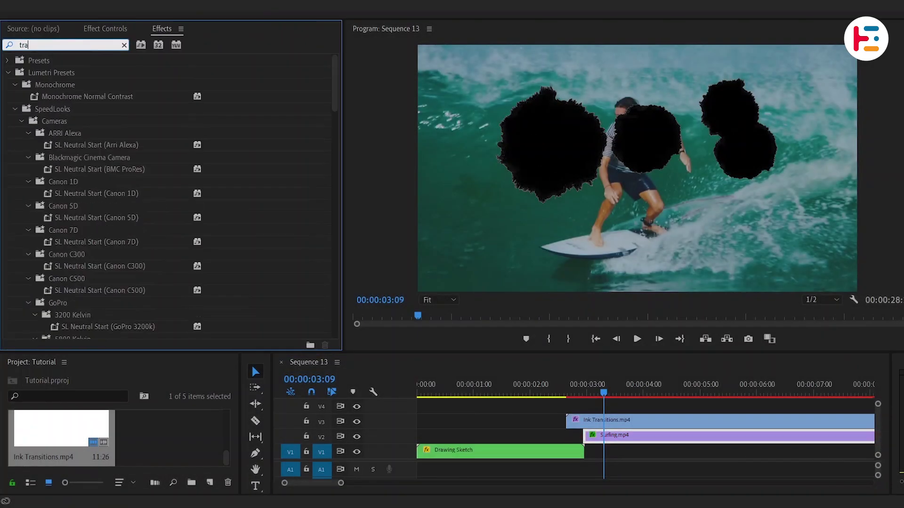
{"action": "type", "text": "ck mat"}
{"action": "left_click", "coordinate": [89, 134]}
{"action": "left_click", "coordinate": [111, 30]}
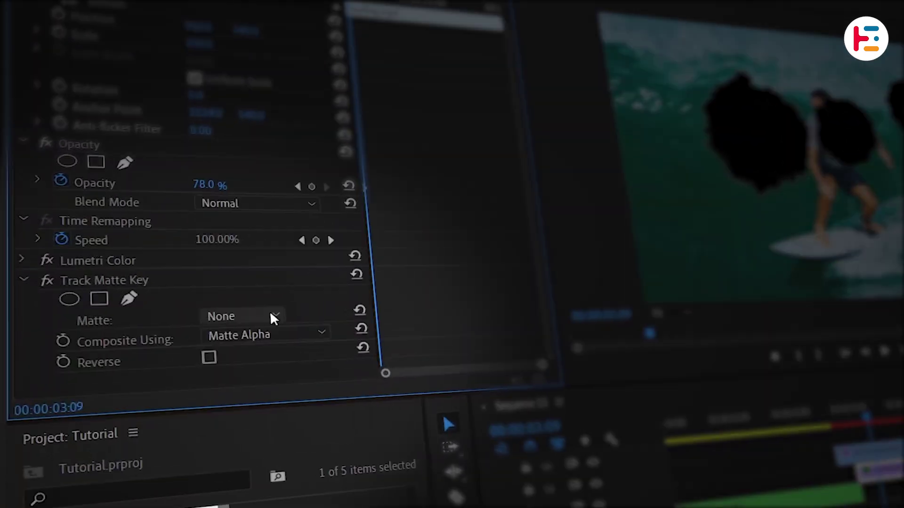
{"action": "left_click", "coordinate": [153, 295]}
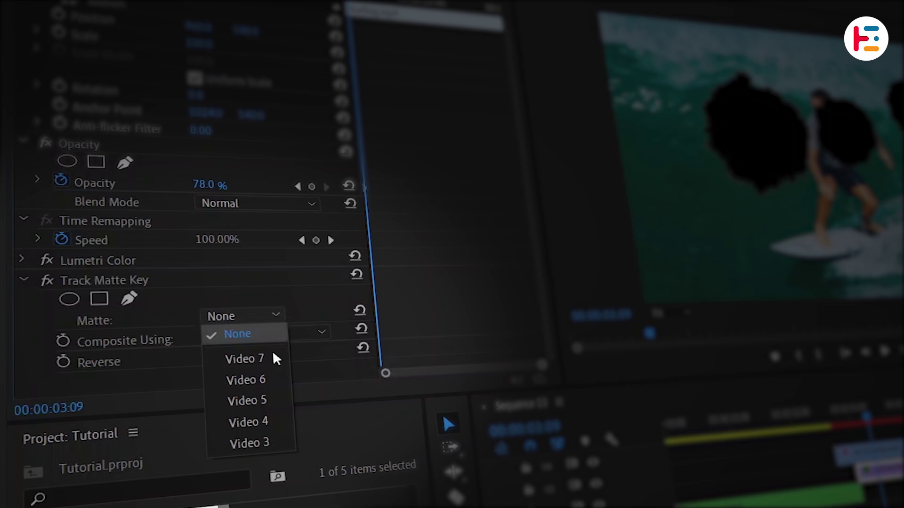
{"action": "left_click", "coordinate": [249, 443]}
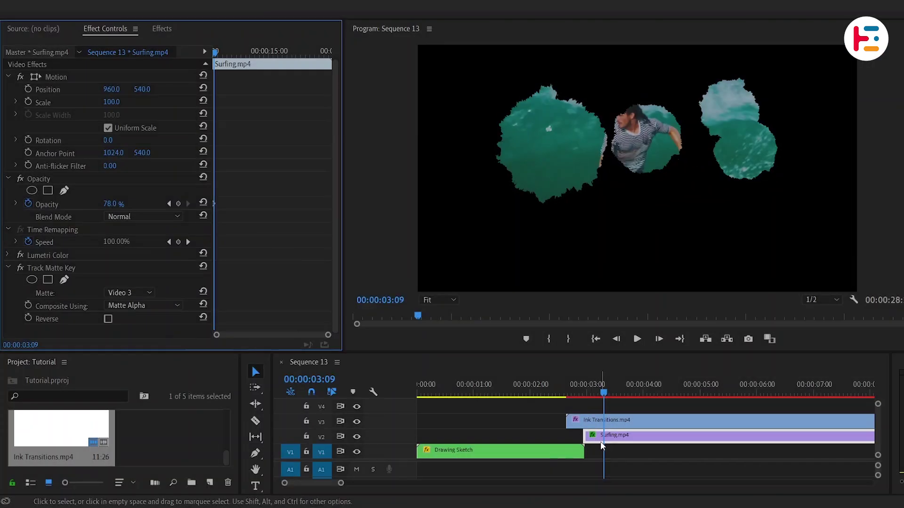
Open the Drawing Sketch nest and extend its Surfing.mp4 and second Book.mp4 clips to about 00:00:04:16
{"action": "left_click", "coordinate": [569, 397]}
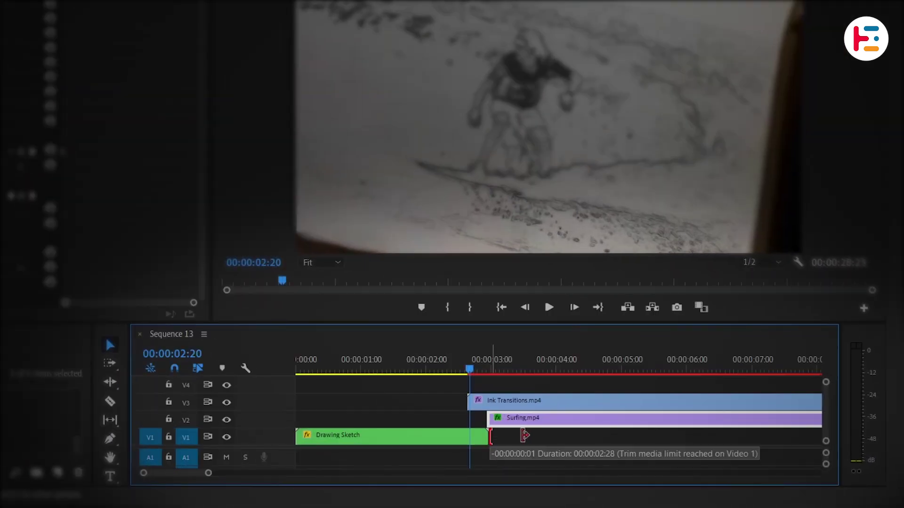
{"action": "left_click_drag", "start_coordinate": [524, 436], "coordinate": [548, 434]}
{"action": "double_click", "coordinate": [426, 440]}
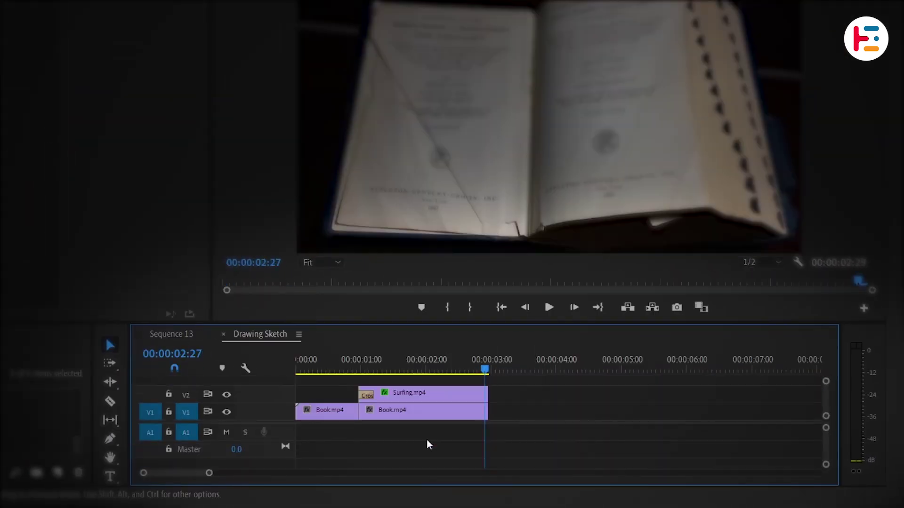
{"action": "left_click_drag", "start_coordinate": [488, 400], "coordinate": [585, 401]}
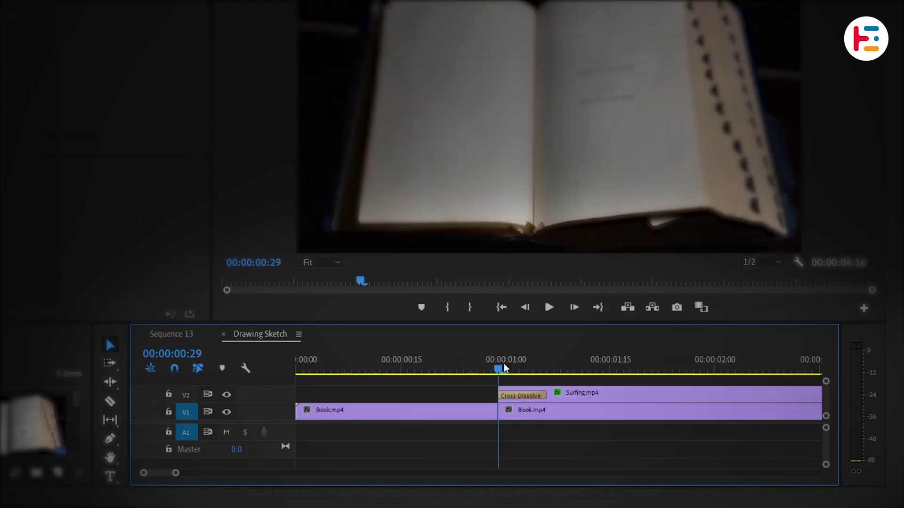
Make the Surfing.mp4 sketch clip start earlier in the nest, at 00:00:00:26
{"action": "key", "text": "Left"}
{"action": "key", "text": "Left"}
{"action": "key", "text": "Left"}
{"action": "key", "text": "Left"}
{"action": "key", "text": "Right"}
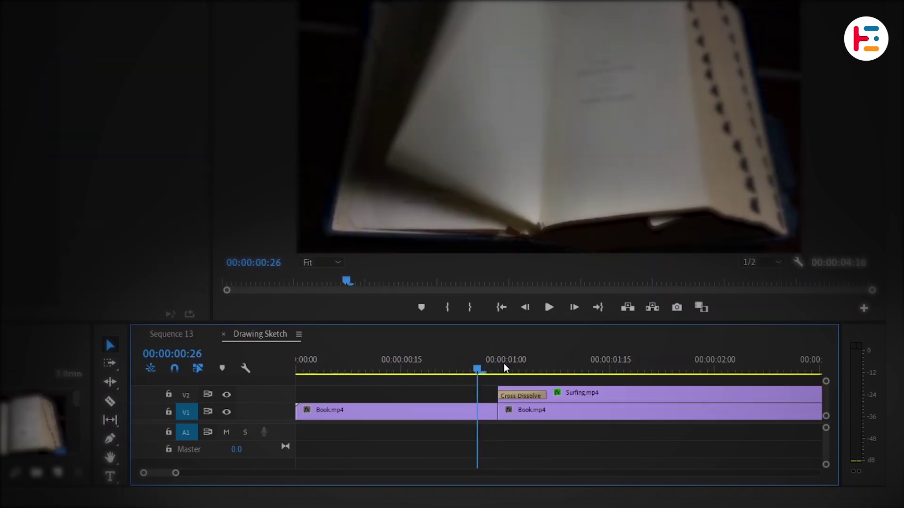
{"action": "left_click_drag", "start_coordinate": [583, 392], "coordinate": [563, 393]}
Extend the Cross Dissolve at the start of the sketch clip to end at 00:00:01:04
{"action": "key", "text": "Right"}
{"action": "key", "text": "Right"}
{"action": "key", "text": "Right"}
{"action": "key", "text": "Right"}
{"action": "key", "text": "Right"}
{"action": "key", "text": "Right"}
{"action": "key", "text": "Right"}
{"action": "key", "text": "Right"}
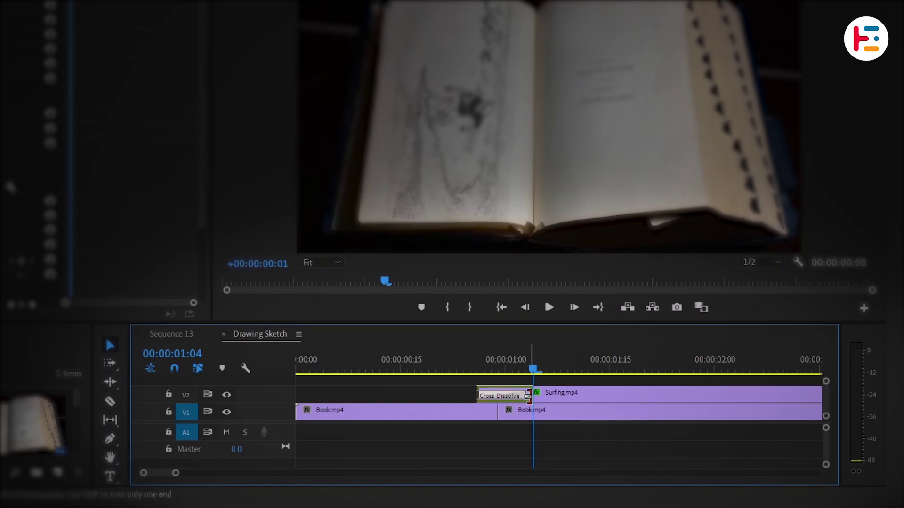
{"action": "left_click_drag", "start_coordinate": [529, 395], "coordinate": [531, 396]}
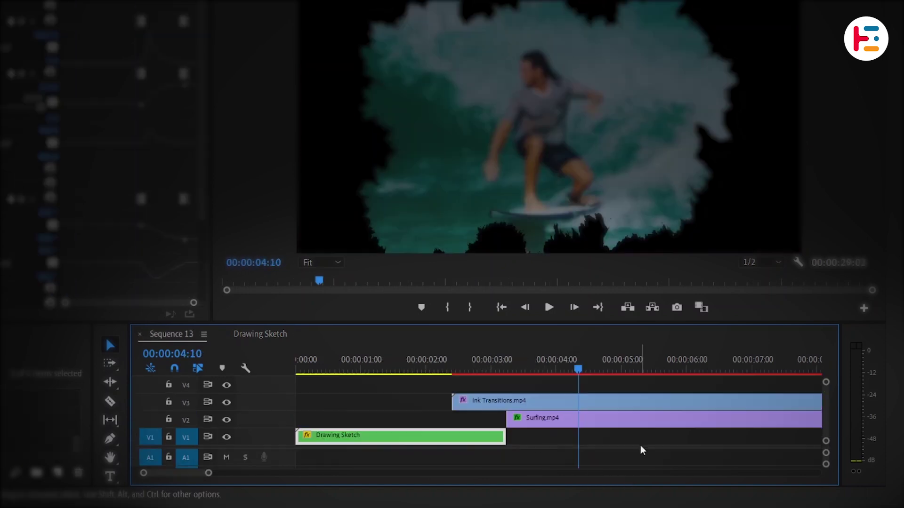
In Sequence 13, extend the Drawing Sketch nest to about 00:00:04:10 and add a Cross Dissolve at the start of Surfing.mp4
{"action": "left_click_drag", "start_coordinate": [568, 444], "coordinate": [578, 445]}
{"action": "left_click", "coordinate": [516, 415]}
{"action": "left_click", "coordinate": [532, 366]}
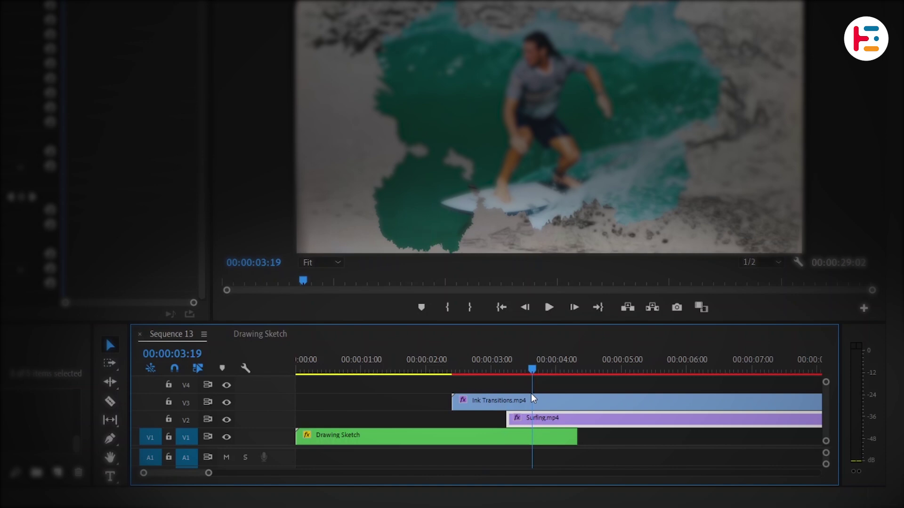
{"action": "key", "text": "ctrl+d"}
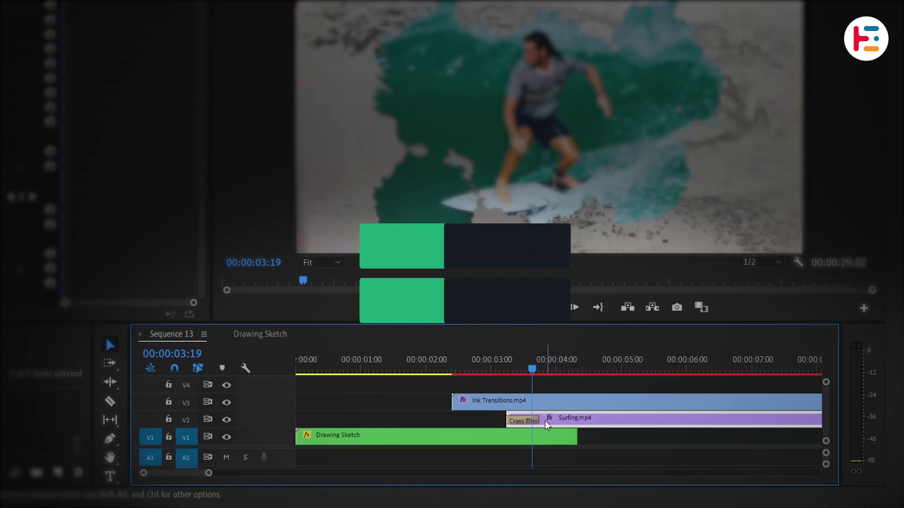
Move Surfing.mp4 earlier so it starts together with Ink Transitions.mp4
{"action": "left_click_drag", "start_coordinate": [542, 422], "coordinate": [489, 424]}
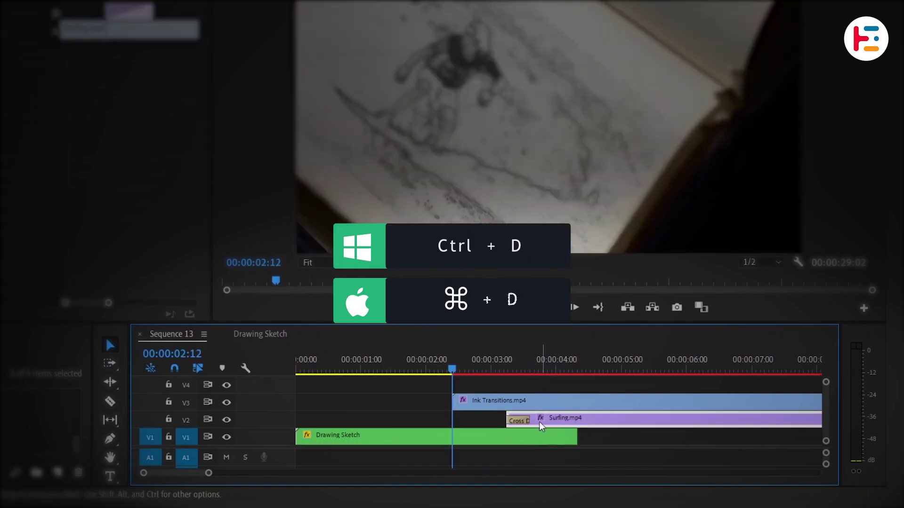
{"action": "key", "text": "space"}
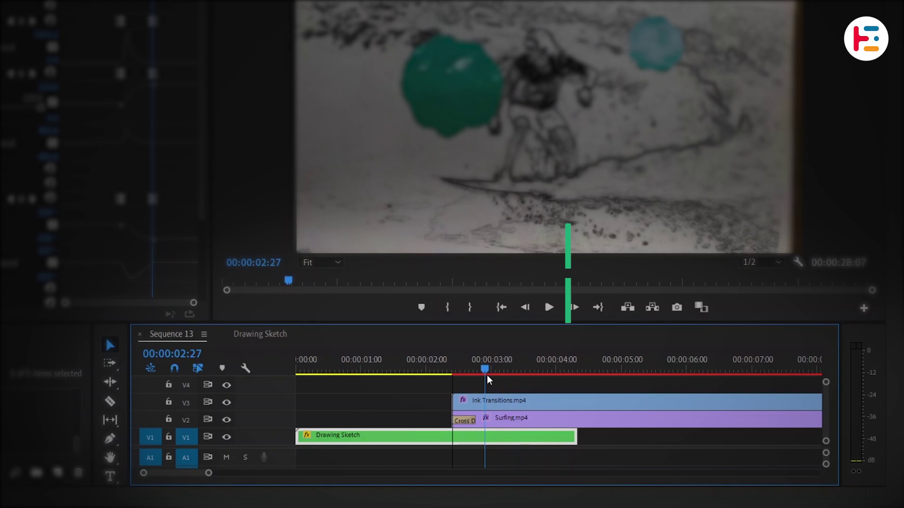
Animate the Scale of Ink Transitions.mp4 from 100 at 00:00:03:19 to 174 at 00:00:04:06
{"action": "left_click", "coordinate": [540, 408]}
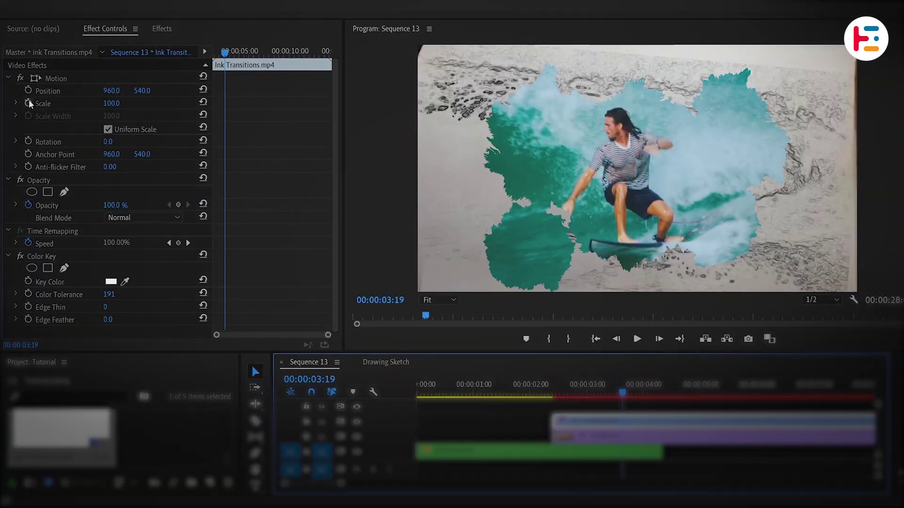
{"action": "left_click", "coordinate": [28, 103]}
{"action": "key", "text": "space"}
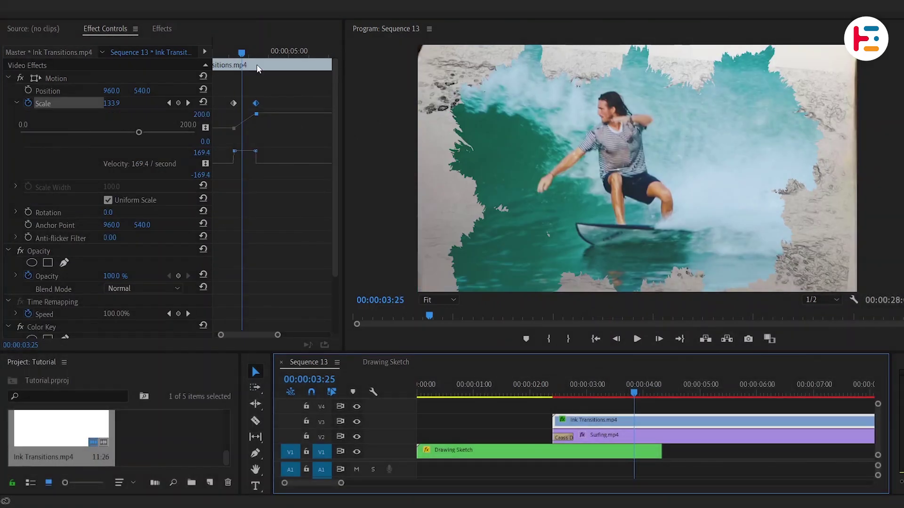
Apply Ease In to the second Scale keyframe of Ink Transitions.mp4 and adjust the velocity curve
{"action": "right_click", "coordinate": [256, 102]}
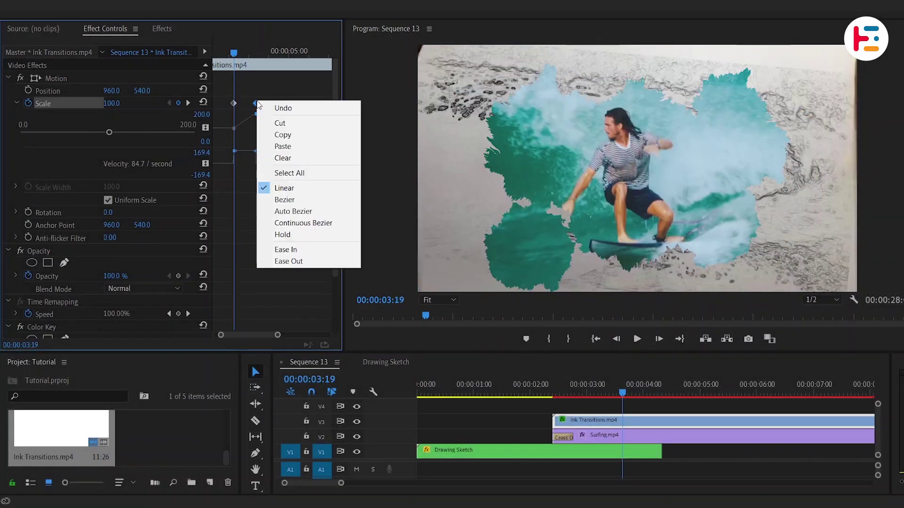
{"action": "left_click", "coordinate": [317, 251]}
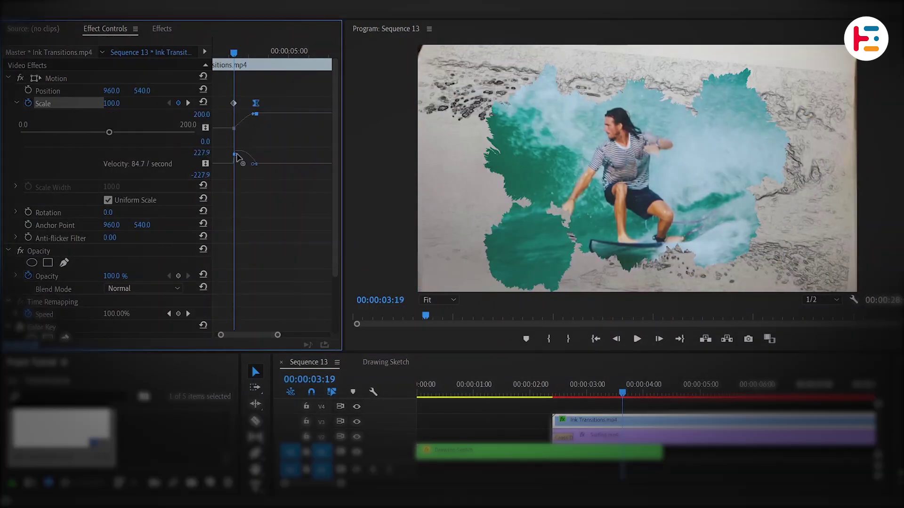
{"action": "left_click_drag", "start_coordinate": [247, 162], "coordinate": [247, 164]}
{"action": "mouse_move", "coordinate": [263, 52]}
{"action": "left_mouse_down"}
{"action": "mouse_move", "coordinate": [289, 51]}
{"action": "mouse_move", "coordinate": [274, 55]}
{"action": "left_mouse_up"}
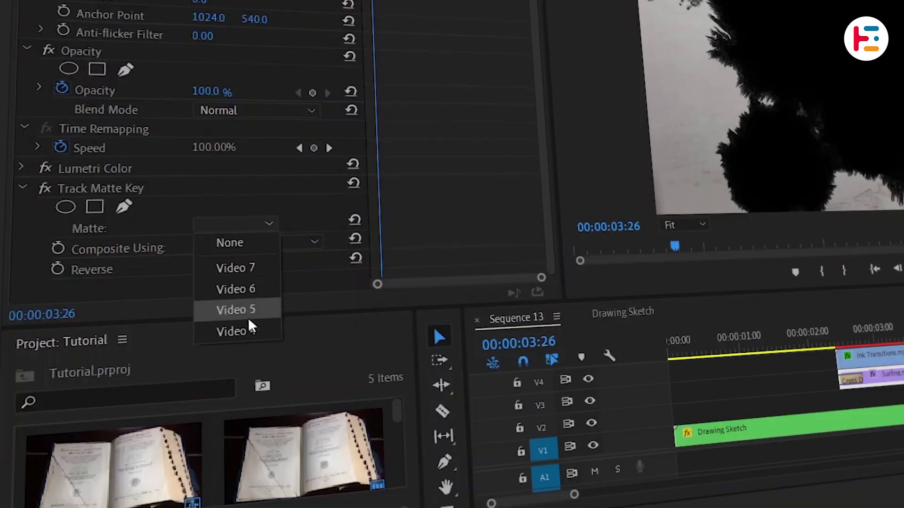
Set the Track Matte Key of Surfing.mp4 to Video 4 and duplicate Ink Transitions.mp4 onto V2 beneath it
{"action": "left_click", "coordinate": [252, 336]}
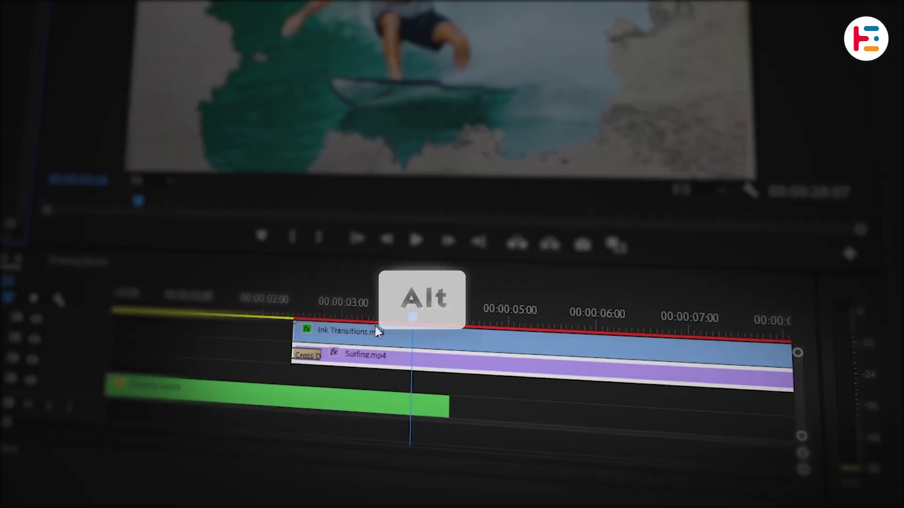
{"action": "mouse_move", "coordinate": [372, 333]}
{"action": "left_mouse_down"}
{"action": "mouse_move", "coordinate": [379, 393]}
{"action": "mouse_move", "coordinate": [371, 386]}
{"action": "left_mouse_up"}
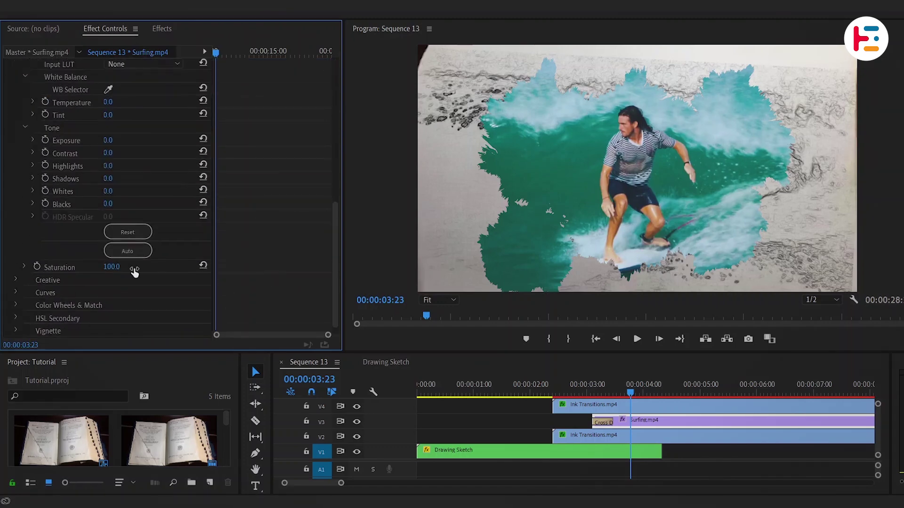
Turn Surfing.mp4 black and white by setting its Lumetri Color saturation to 0
{"action": "left_click_drag", "start_coordinate": [133, 268], "coordinate": [121, 267]}
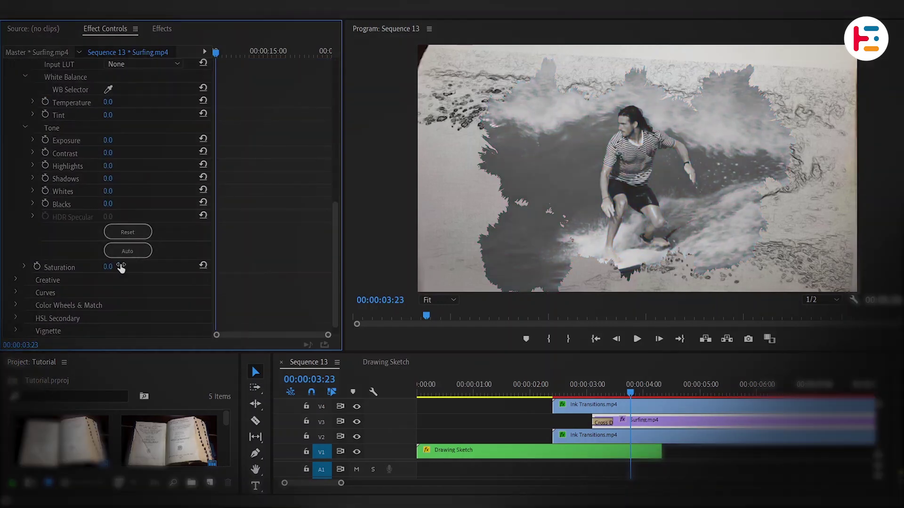
{"action": "left_click", "coordinate": [33, 166]}
{"action": "left_click", "coordinate": [33, 187]}
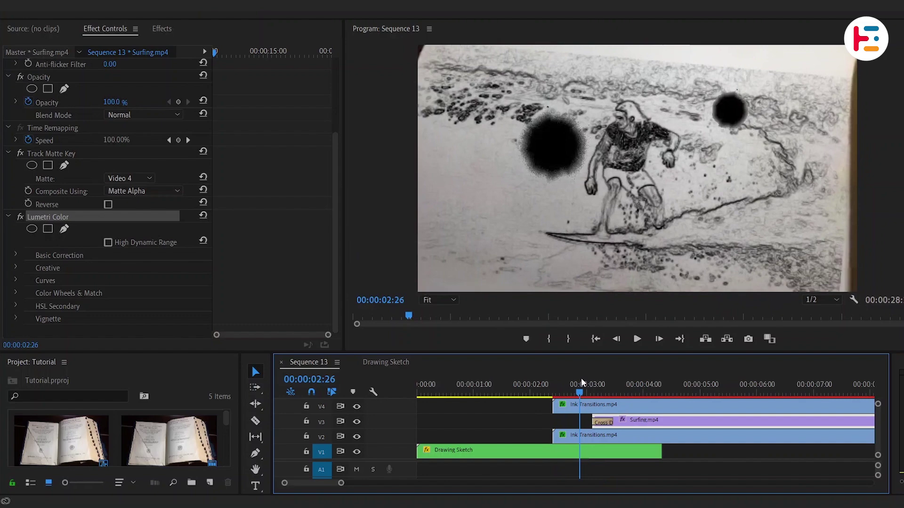
At 00:00:03:29, add an inverted elliptical mask with a feather of 150 to the Lumetri Color effect of Surfing.mp4
{"action": "left_click_drag", "start_coordinate": [581, 378], "coordinate": [651, 377]}
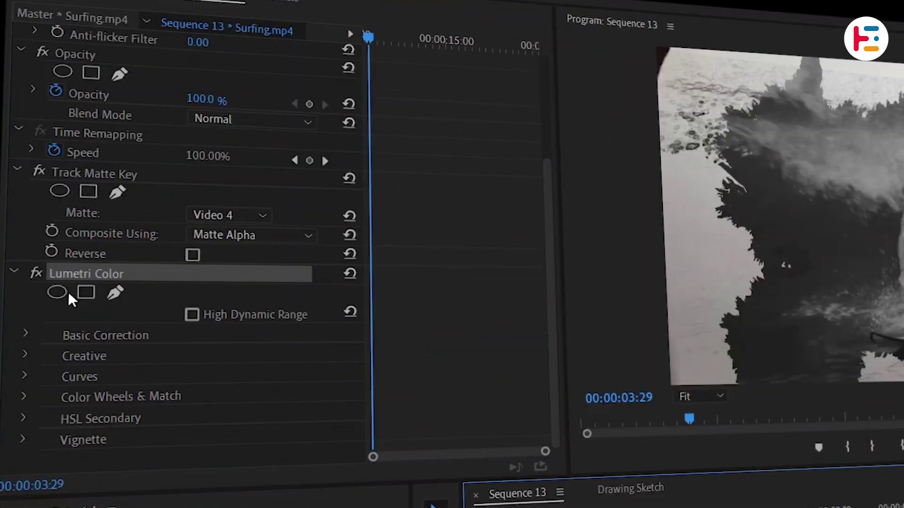
{"action": "left_click", "coordinate": [58, 292]}
{"action": "left_click_drag", "start_coordinate": [205, 277], "coordinate": [255, 276]}
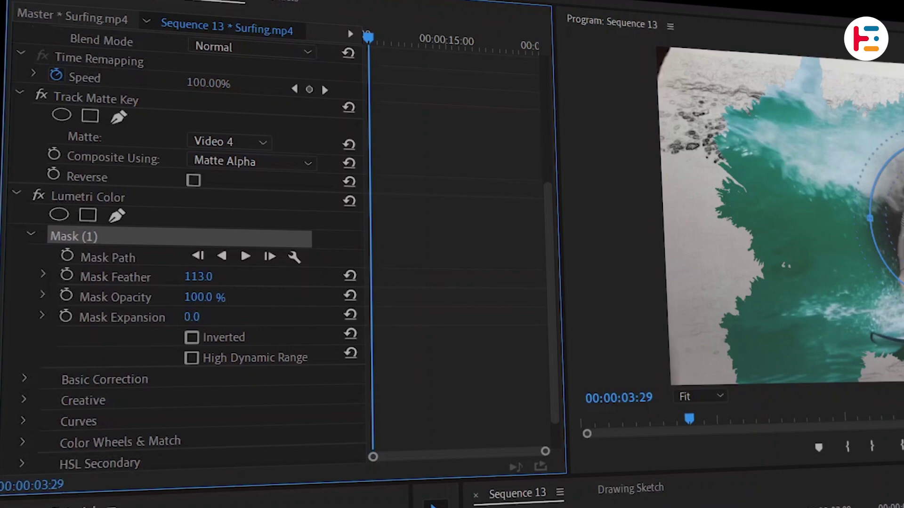
{"action": "left_click", "coordinate": [206, 276]}
{"action": "type", "text": "150"}
{"action": "key", "text": "Return"}
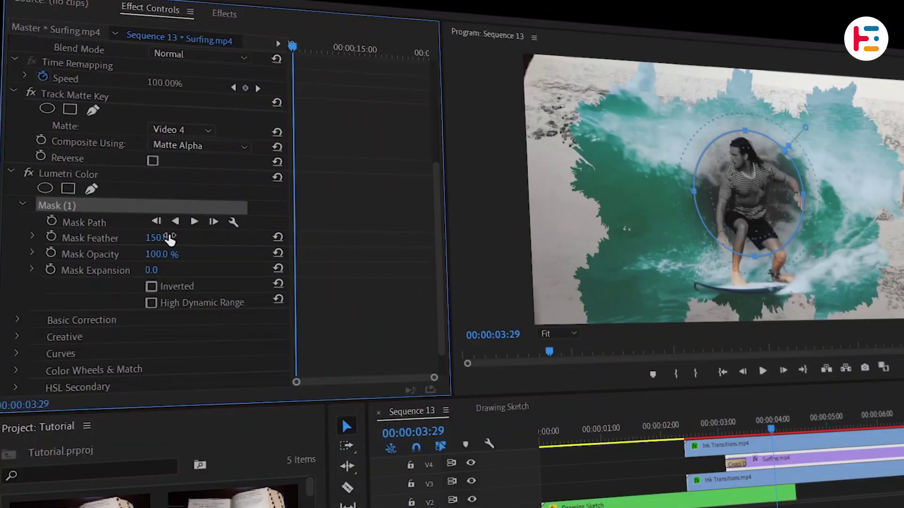
{"action": "left_click", "coordinate": [154, 286]}
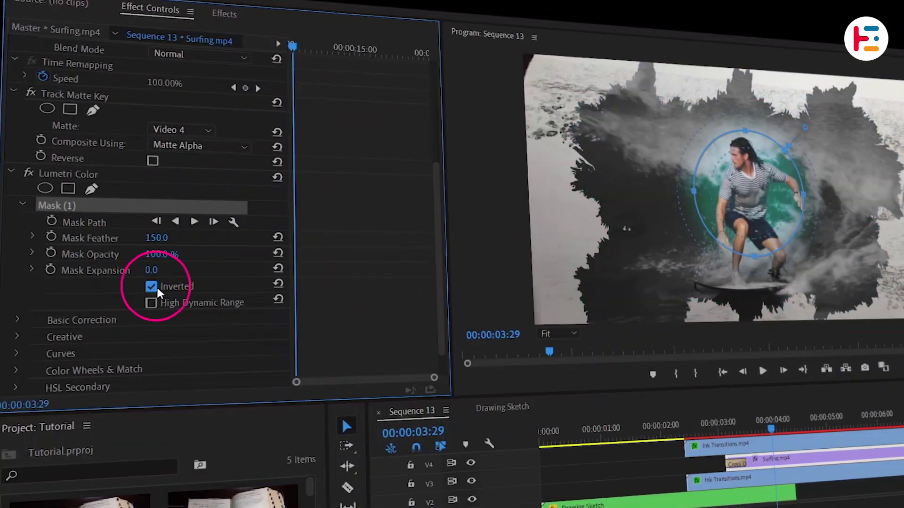
Keyframe the Lumetri mask path at 00:00:03:29 and enlarge the ellipse beyond the whole frame at 00:00:04:07
{"action": "left_click", "coordinate": [53, 222]}
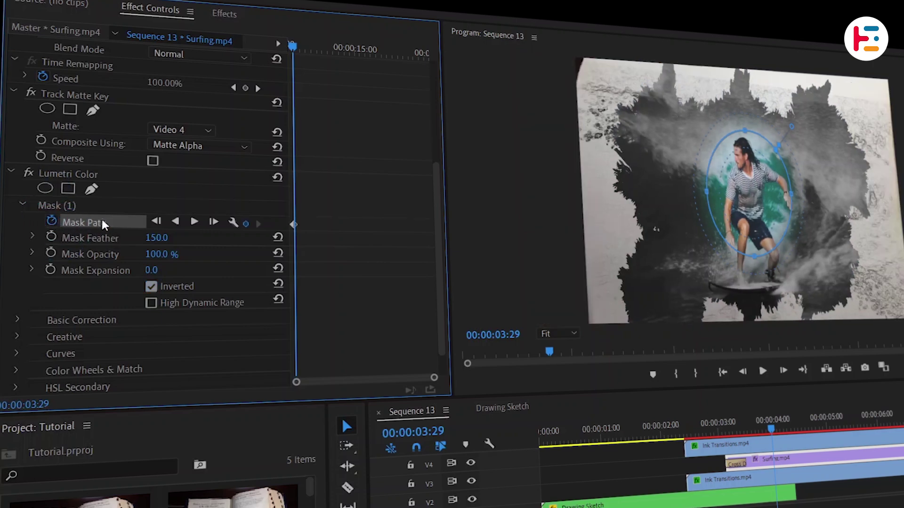
{"action": "left_click_drag", "start_coordinate": [777, 429], "coordinate": [787, 432]}
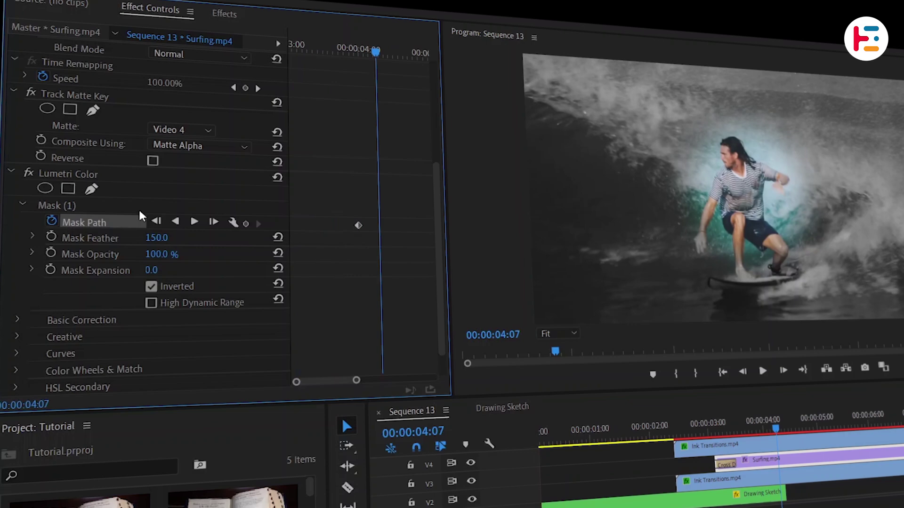
{"action": "left_click", "coordinate": [99, 207]}
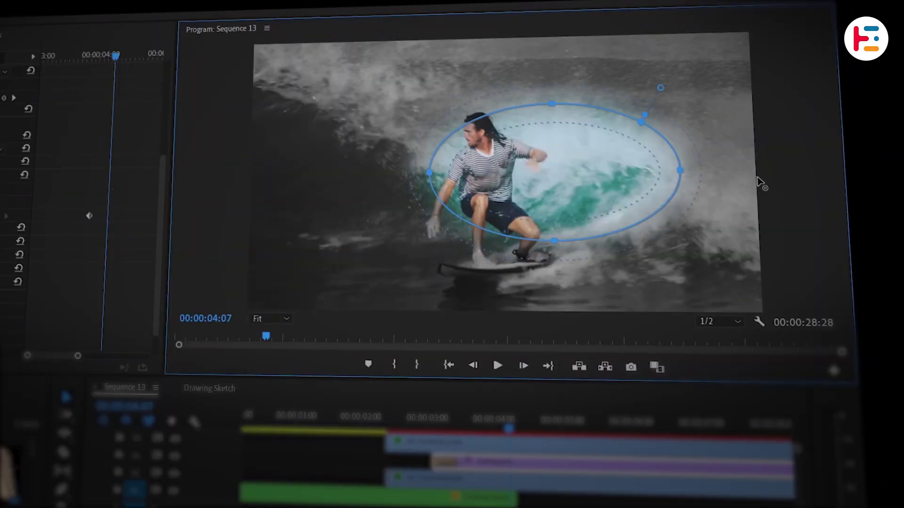
{"action": "left_click_drag", "start_coordinate": [428, 173], "coordinate": [187, 173]}
{"action": "left_click_drag", "start_coordinate": [508, 240], "coordinate": [511, 354]}
{"action": "left_click_drag", "start_coordinate": [504, 103], "coordinate": [490, 4]}
{"action": "left_click_drag", "start_coordinate": [485, 206], "coordinate": [481, 155]}
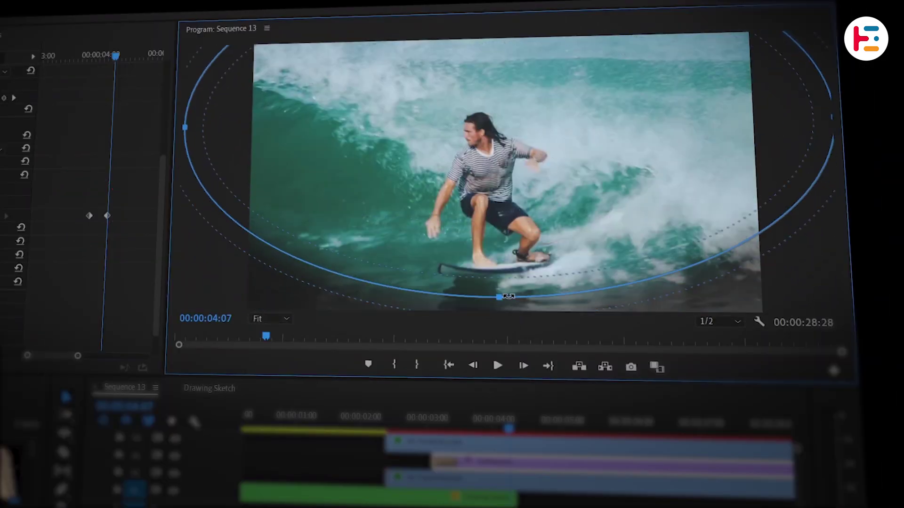
{"action": "left_click_drag", "start_coordinate": [501, 296], "coordinate": [502, 397]}
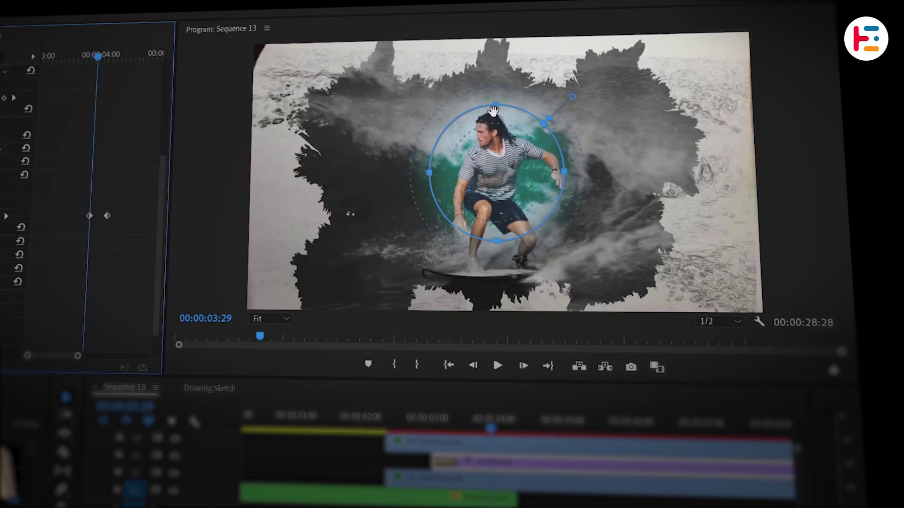
Collapse the Lumetri mask ellipse over the surfer at the 00:00:03:29 keyframe
{"action": "left_click_drag", "start_coordinate": [565, 172], "coordinate": [493, 174]}
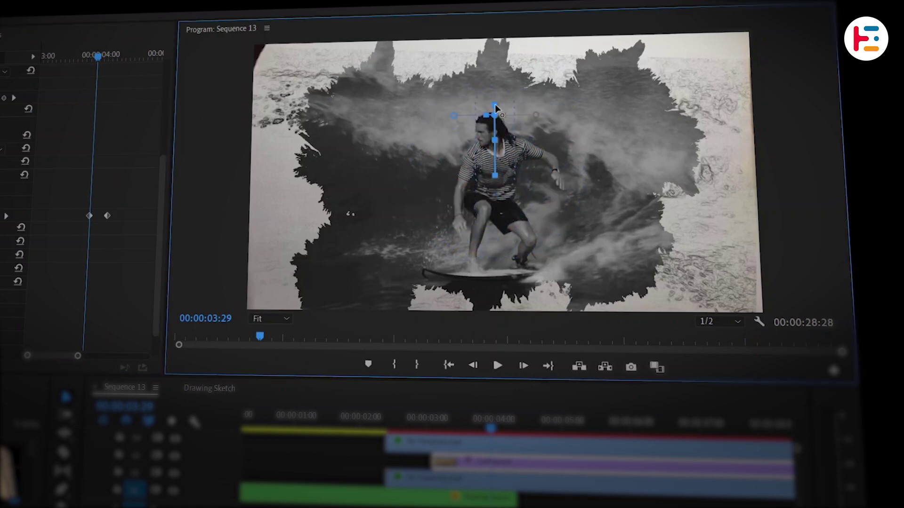